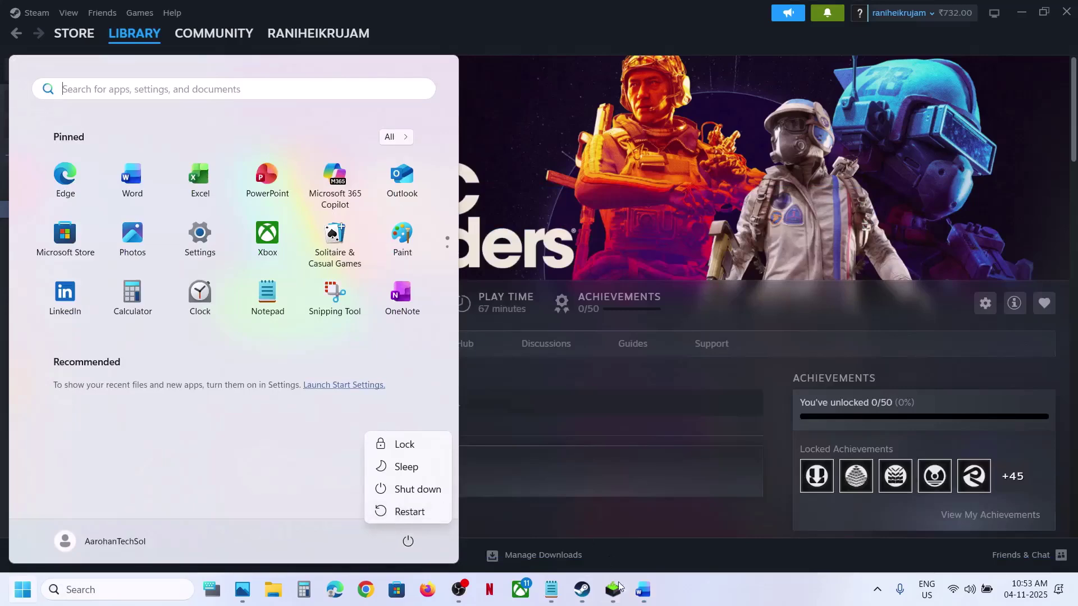
Step: Switch to the Word document and highlight "Let App Access your Microphone" in the Step 2 instruction
click(643, 590)
scroll(503, 357, down, 3)
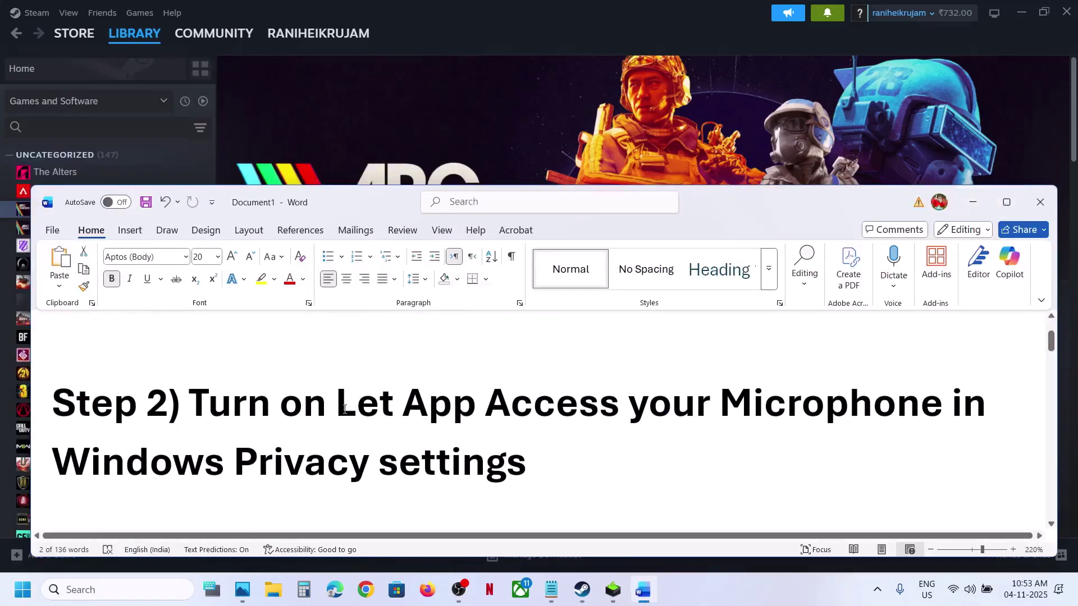
drag(344, 409, 949, 410)
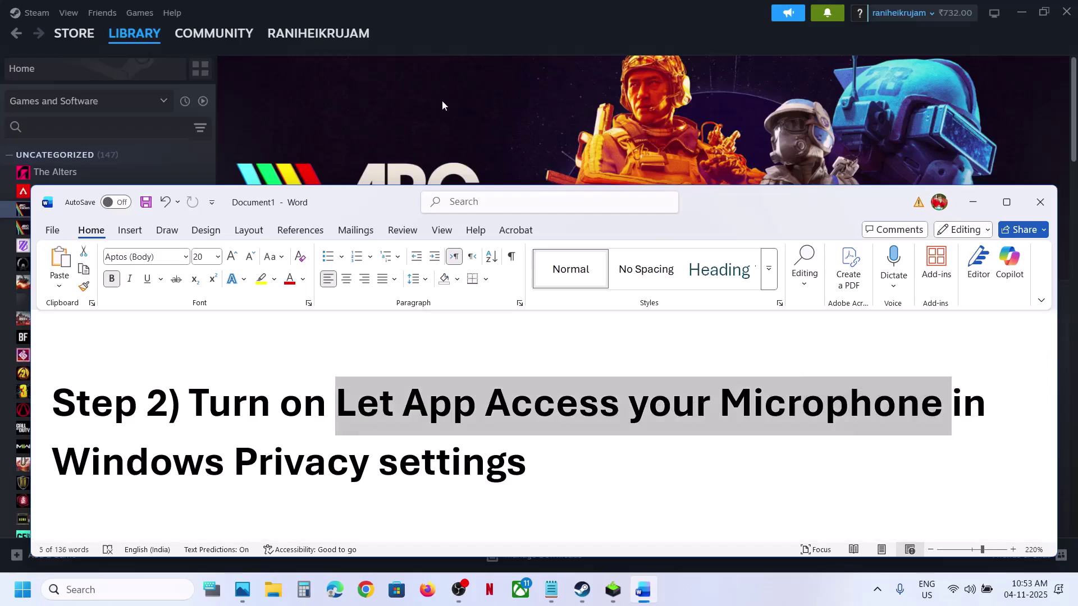
Step: Open Windows Settings and go to the Microphone page under Privacy & security
click(442, 102)
key(super+i)
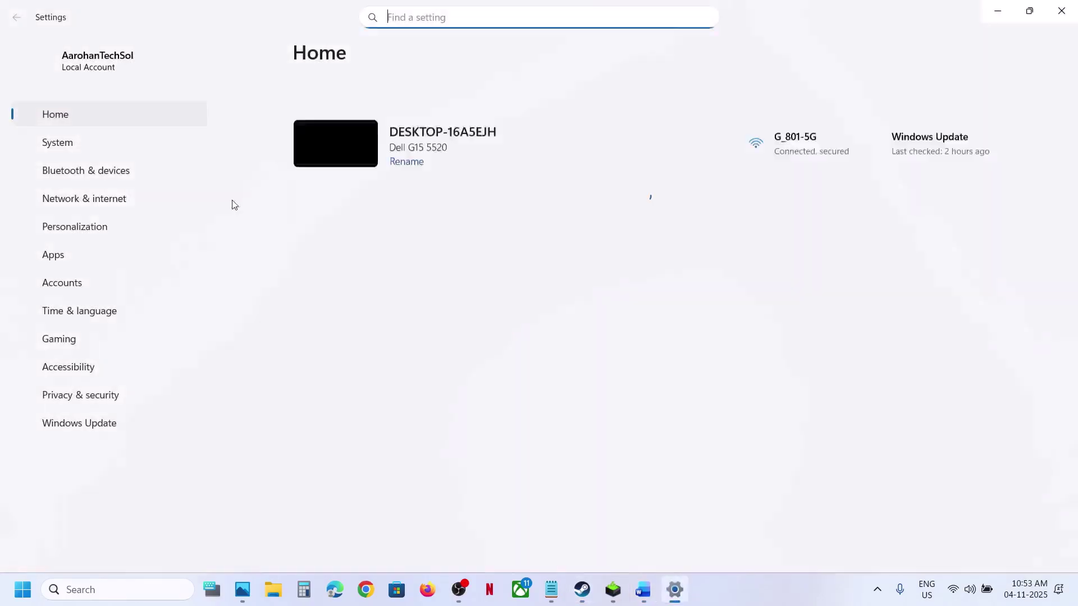
click(107, 393)
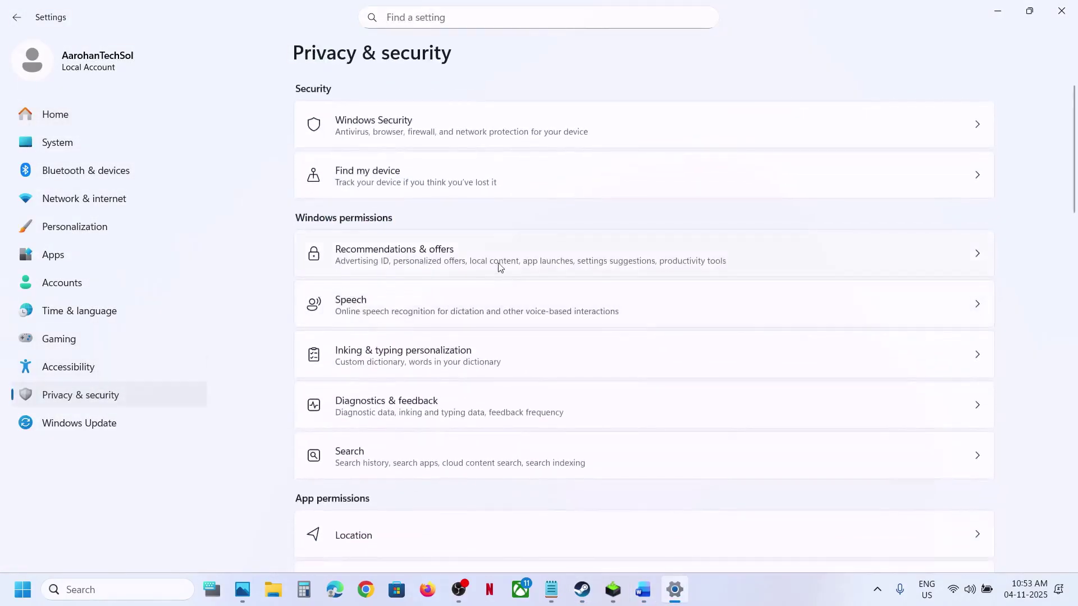
scroll(447, 364, down, 8)
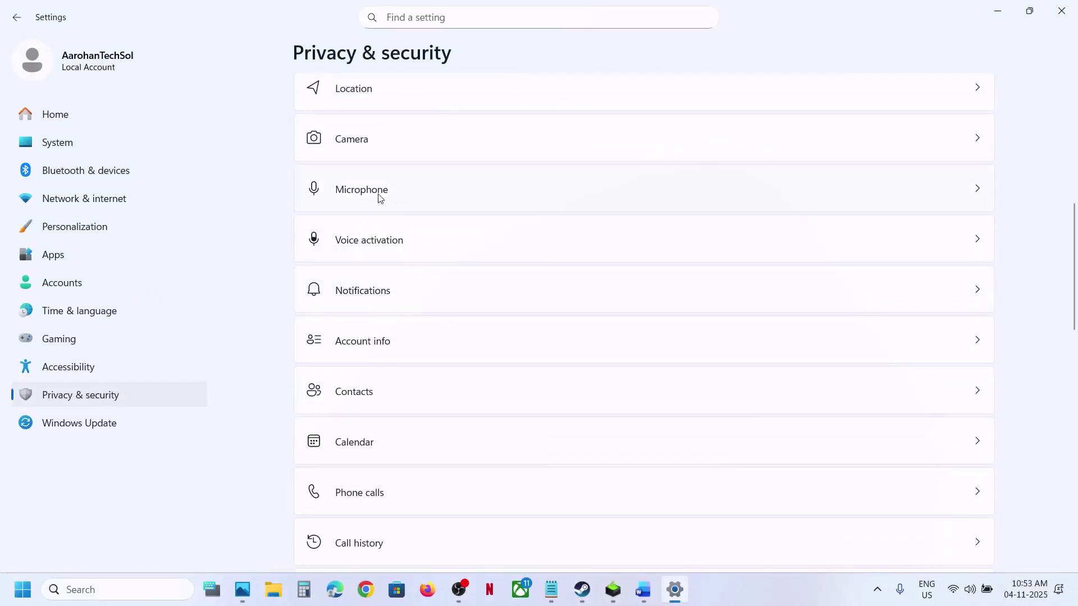
click(379, 197)
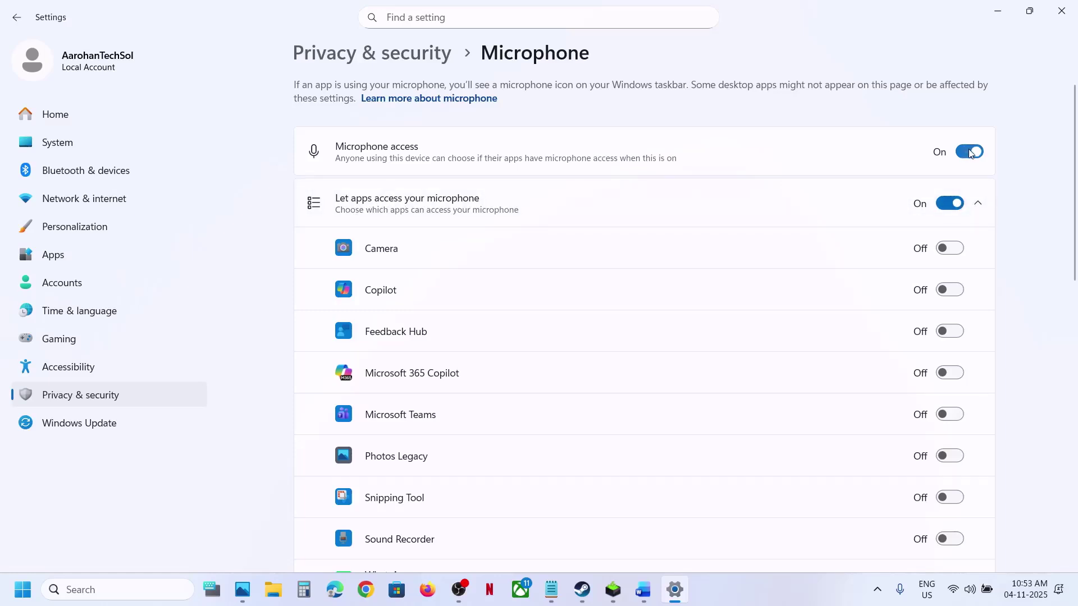
Step: Toggle "Let apps access your microphone", leave it turned on, and close Settings
click(949, 205)
click(950, 204)
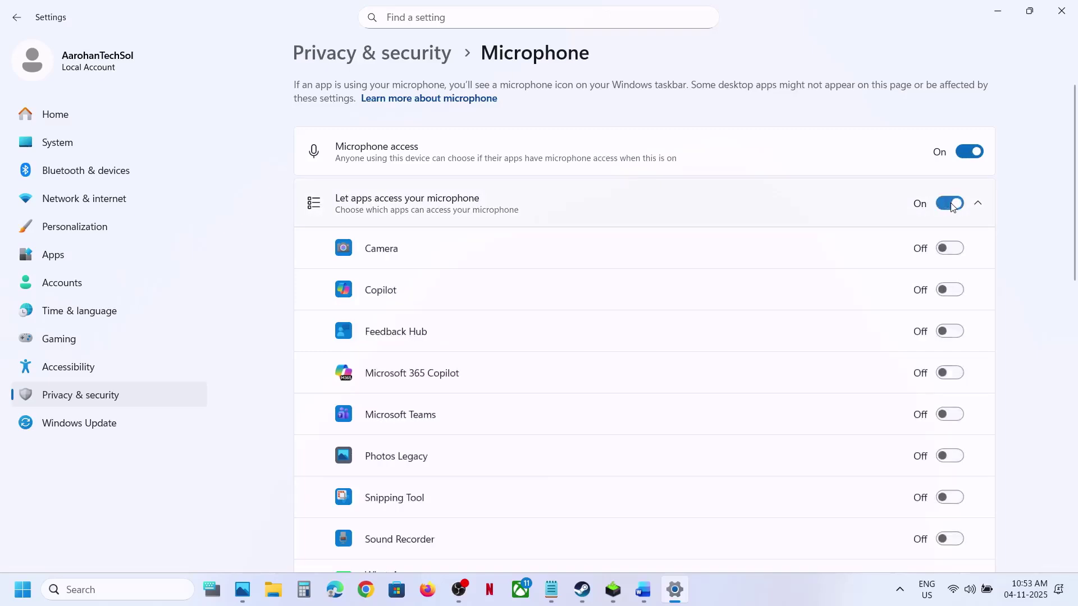
click(1062, 12)
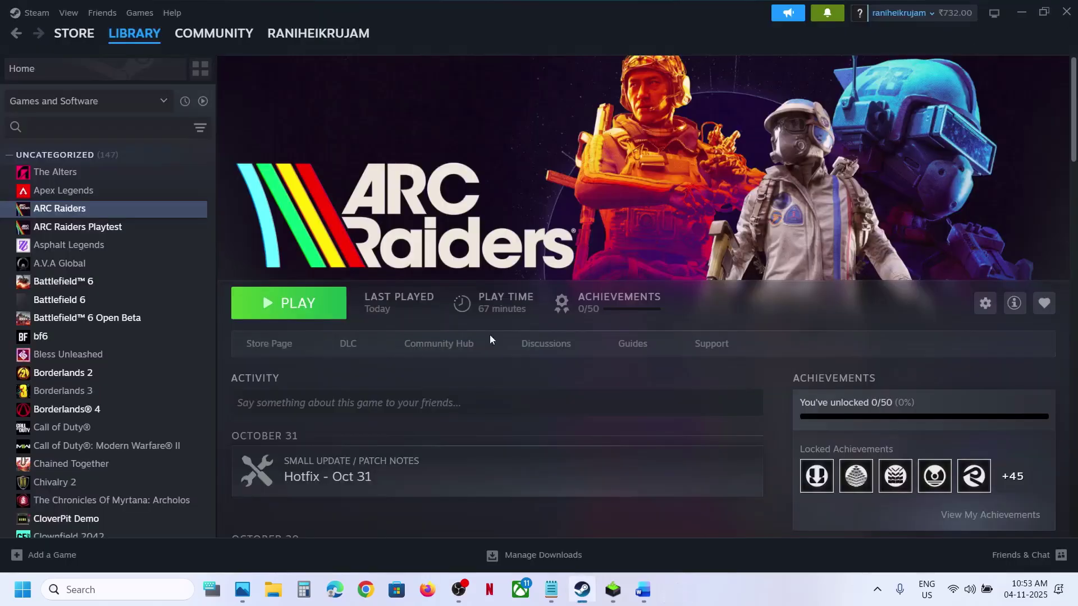
Step: Return to the Word document, go to the Step 3 instruction and maximize the document window
click(643, 589)
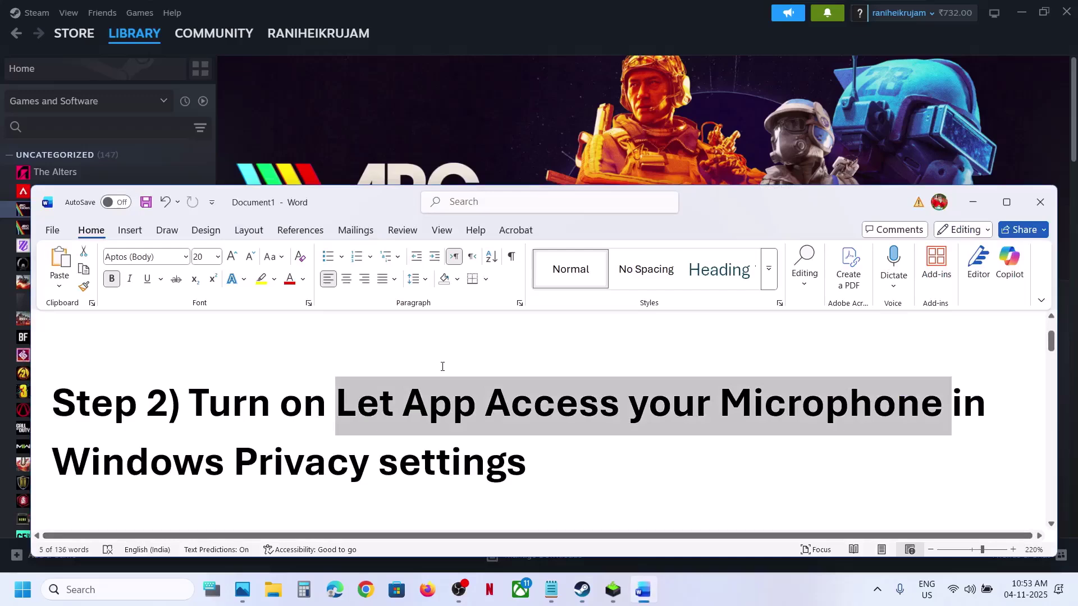
scroll(442, 367, down, 2)
scroll(443, 366, down, 2)
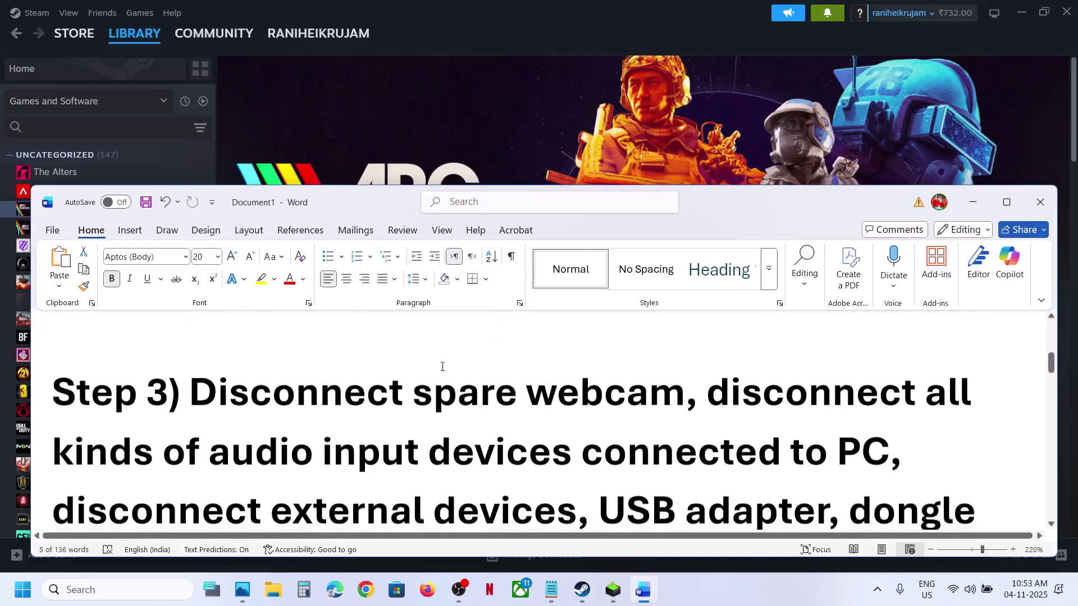
click(1007, 202)
scroll(530, 357, up, 1)
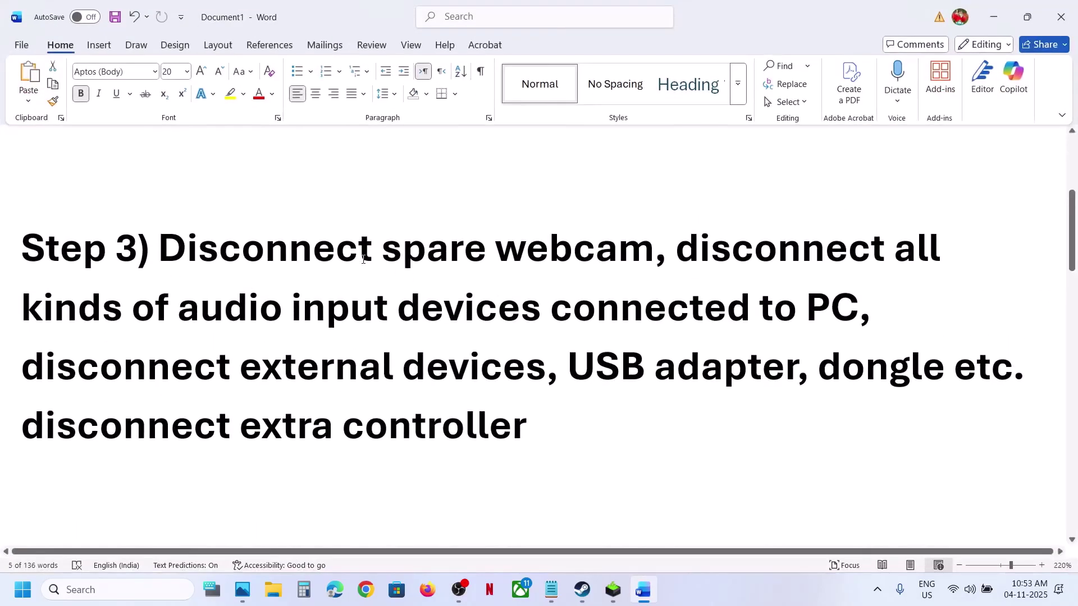
Step: Highlight the Step 3 phrases in turn, from disconnecting the spare webcam to disconnecting the extra controller
drag(351, 253, 653, 255)
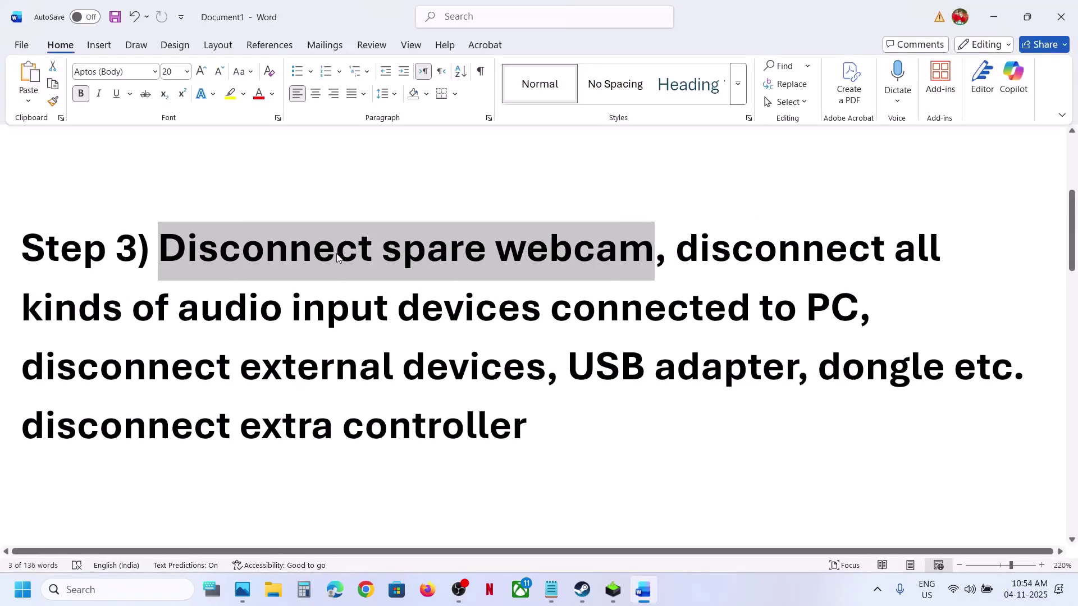
click(568, 261)
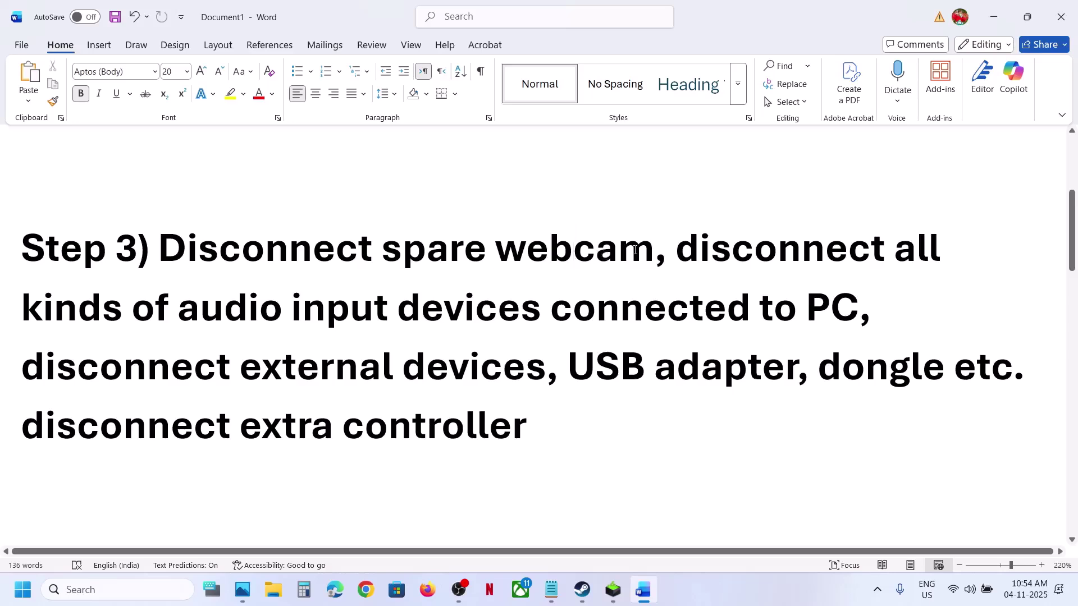
drag(693, 252, 789, 308)
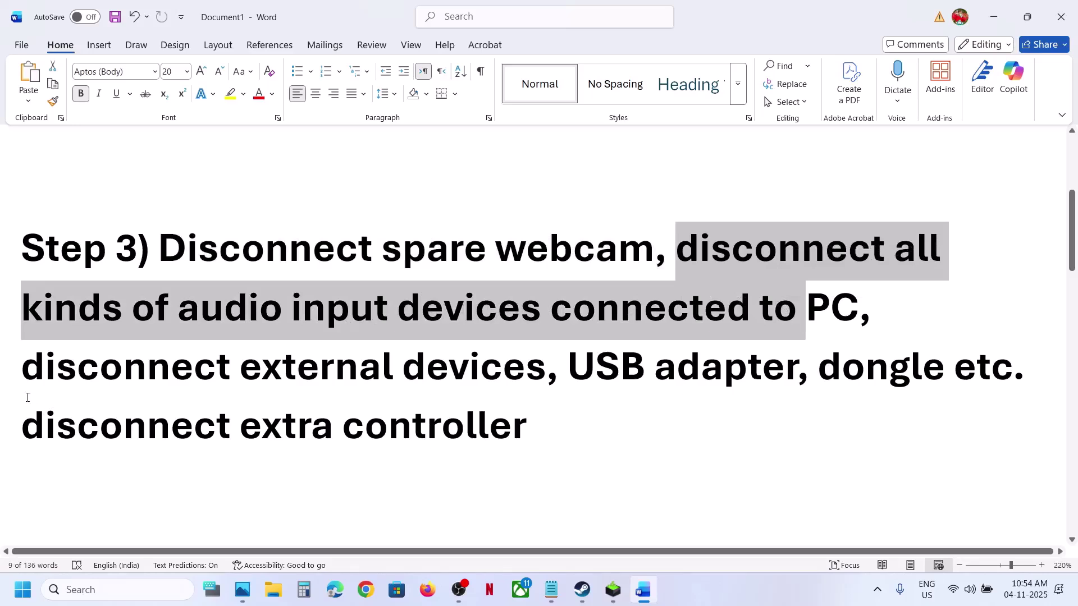
drag(32, 369, 481, 381)
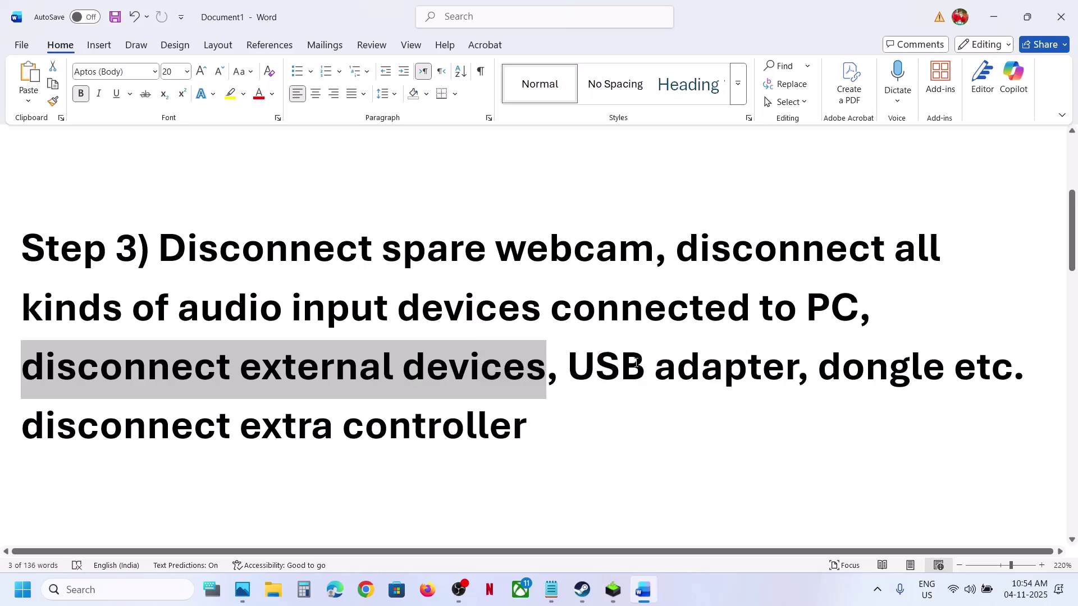
drag(601, 362, 796, 367)
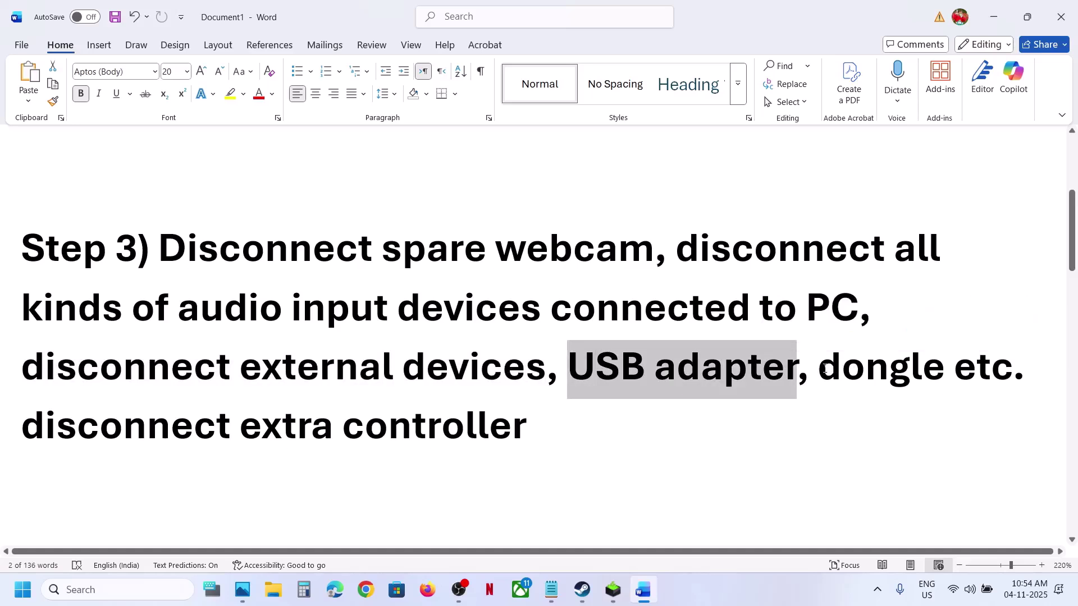
drag(824, 368, 976, 371)
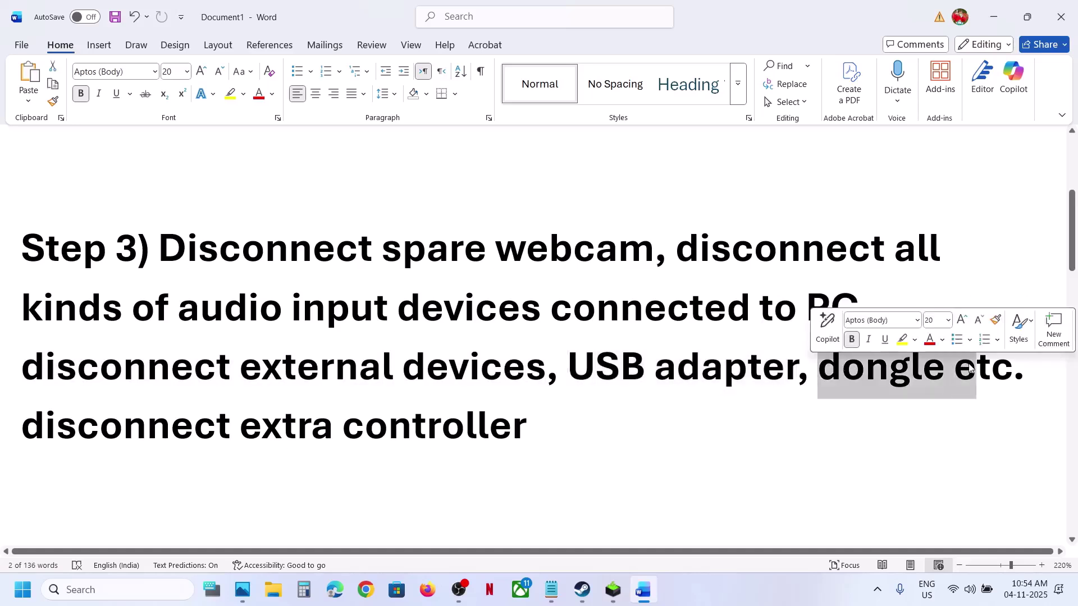
drag(103, 428, 567, 425)
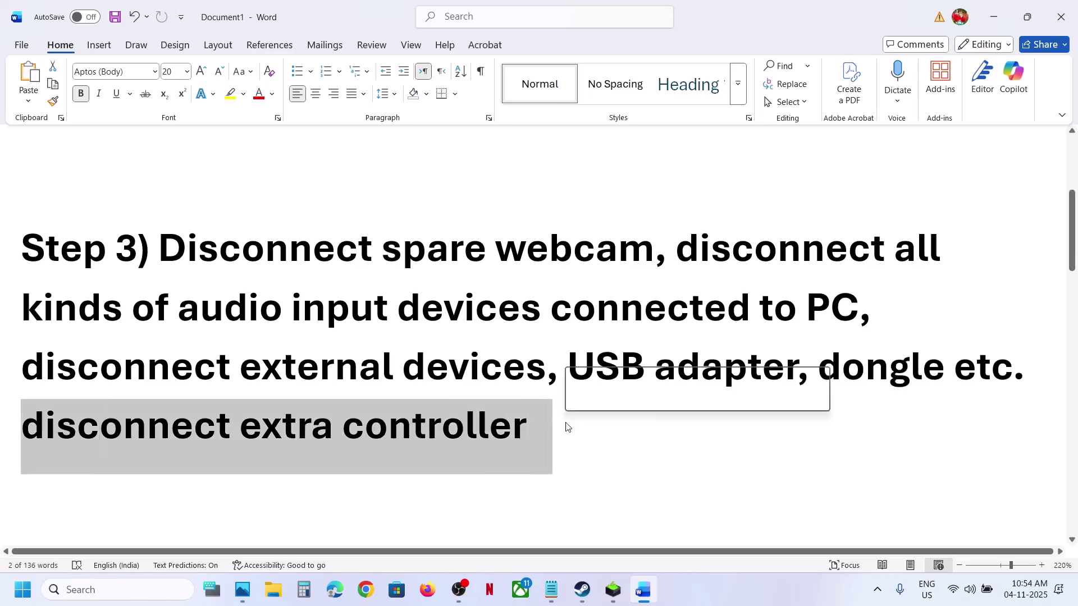
click(568, 425)
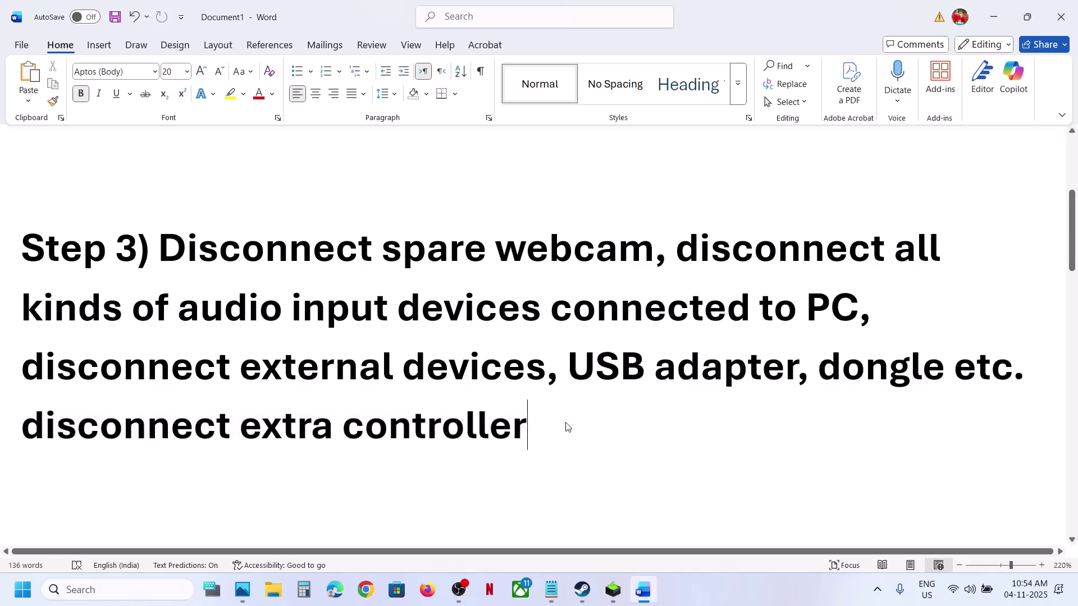
drag(558, 423, 225, 267)
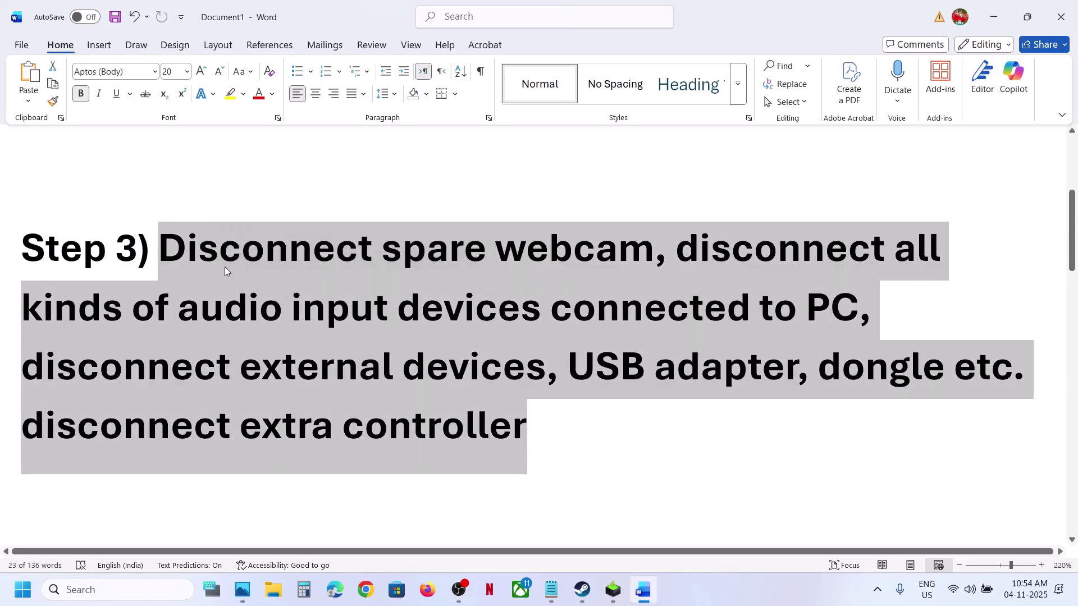
click(224, 268)
Step: Go to Step 4 in the document and highlight "Select right Audio Input in Game Settings"
scroll(224, 272, down, 5)
scroll(187, 372, up, 1)
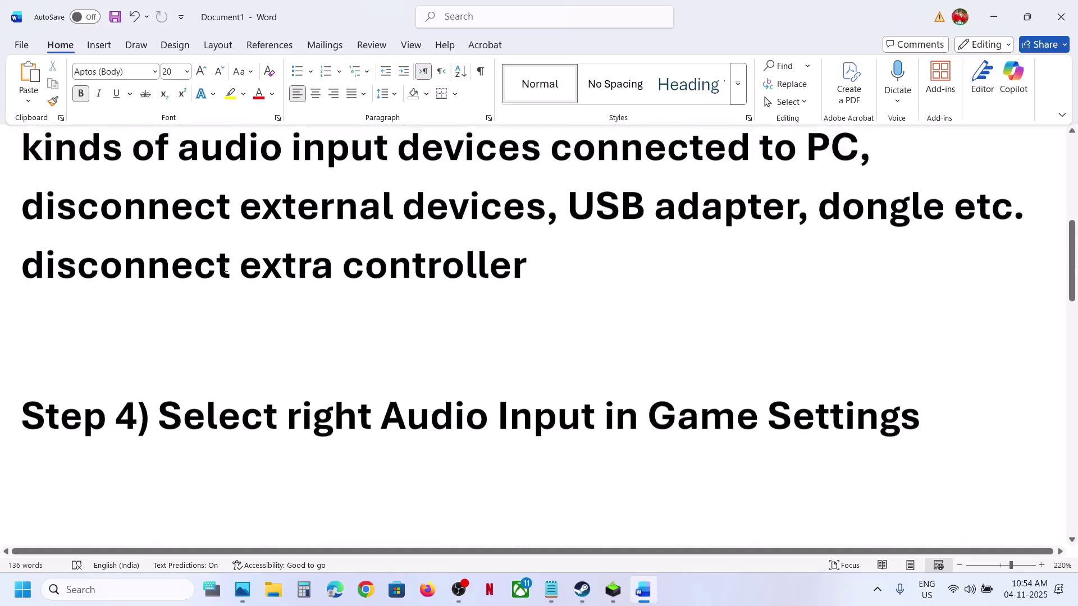
drag(178, 424, 921, 426)
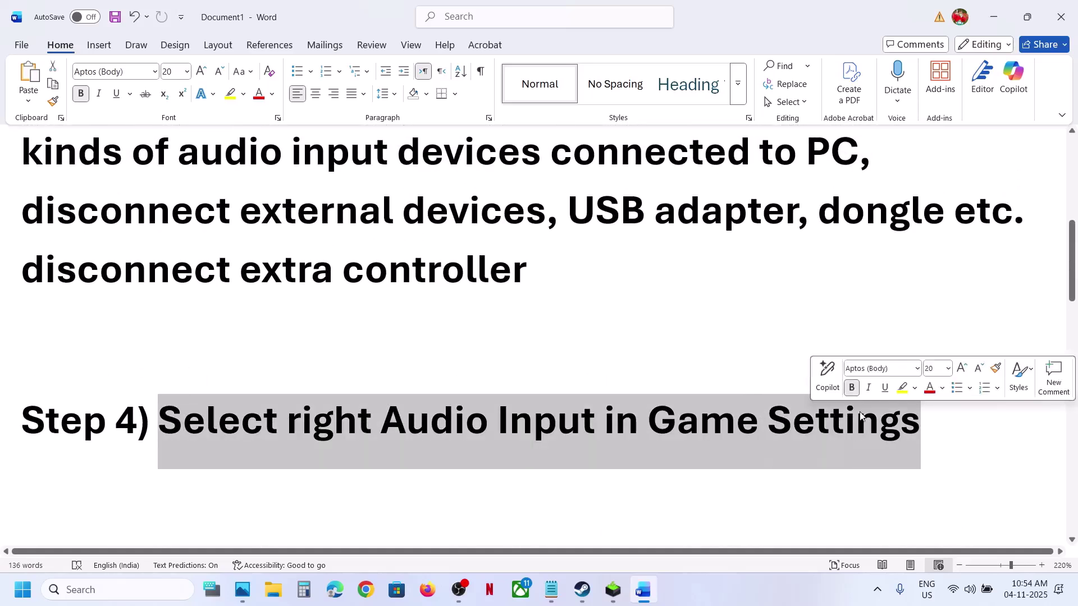
click(781, 598)
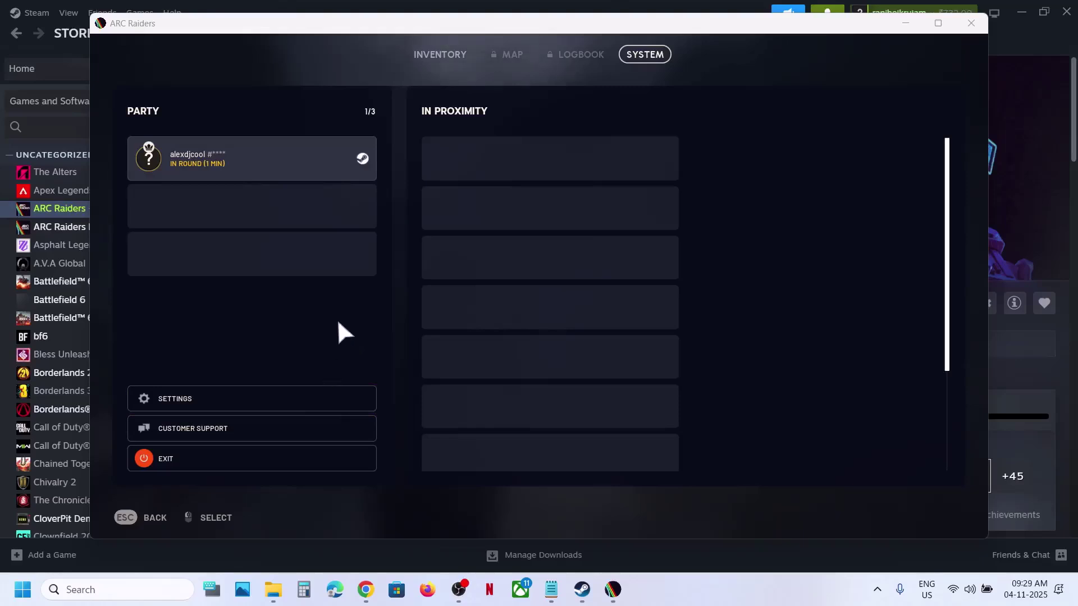
Step: Open the audio settings in ARC Raiders and examine the voice chat options
click(205, 399)
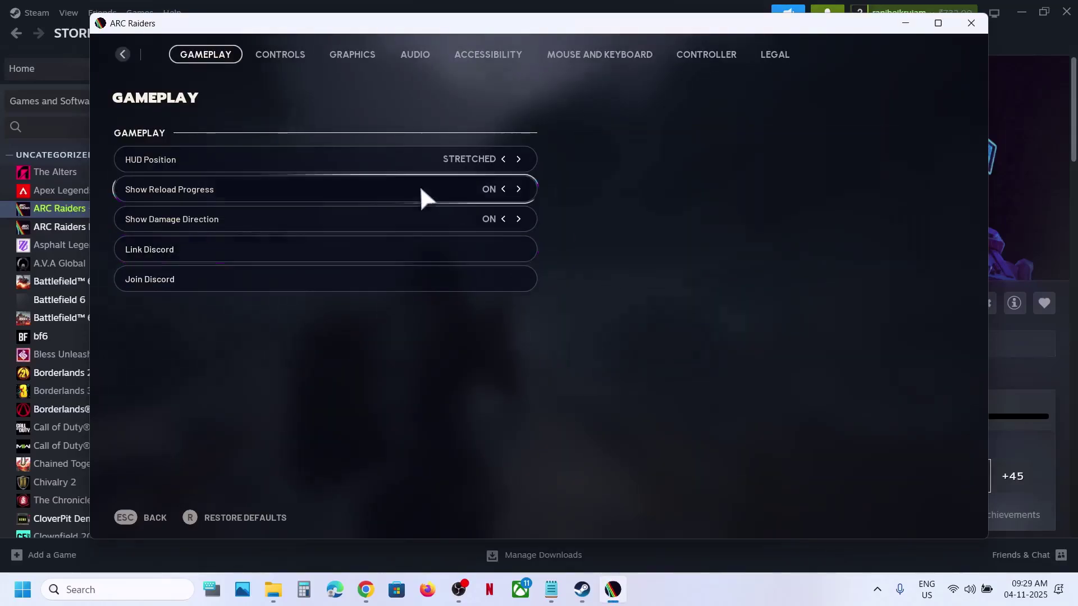
click(412, 55)
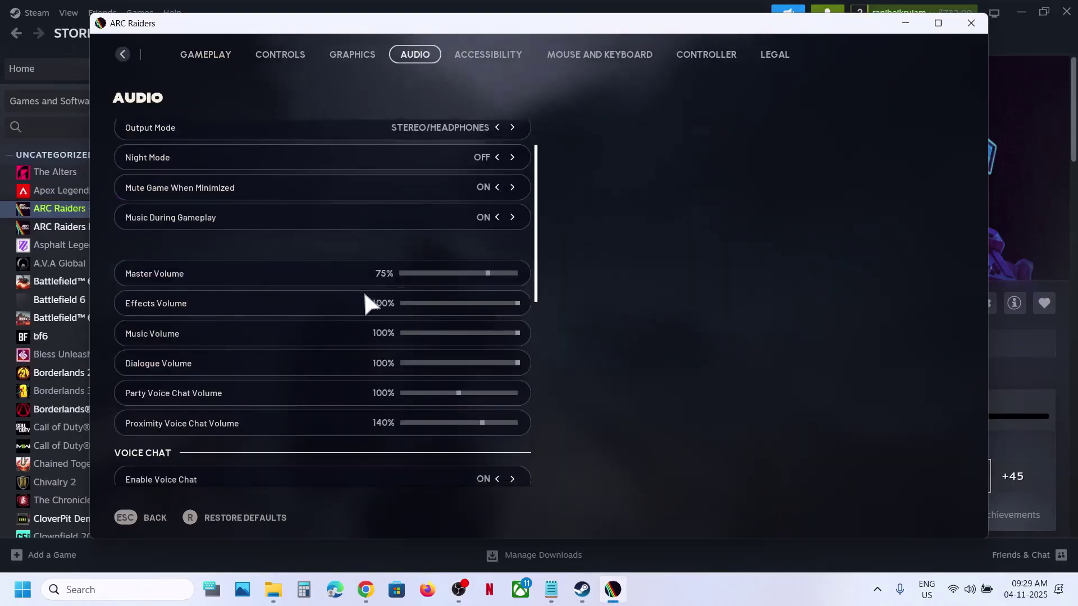
scroll(363, 290, down, 7)
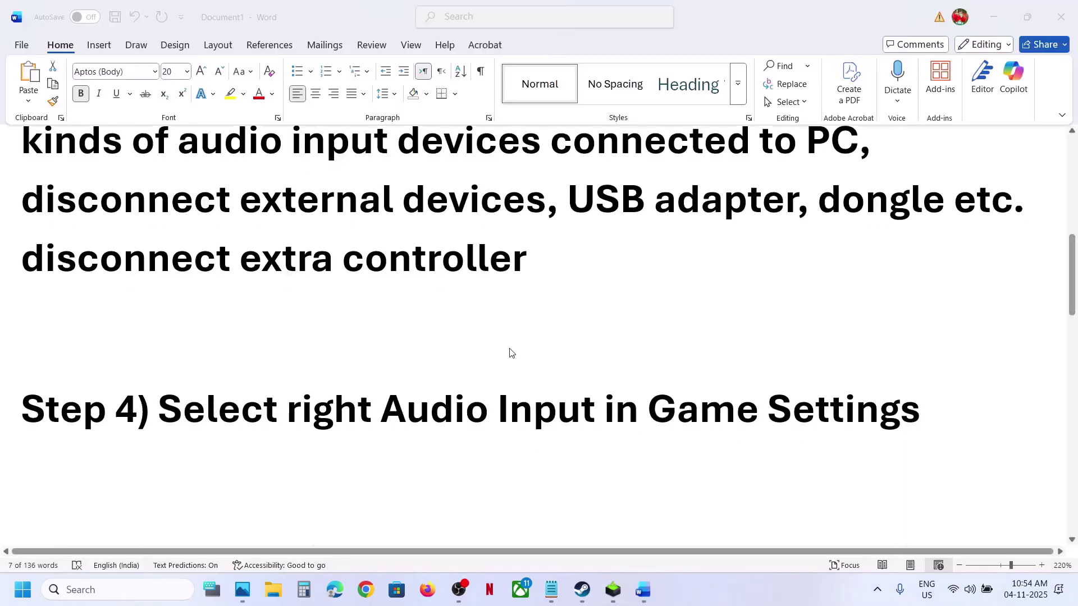
Step: Highlight the shortcut named in Step 5 of the Word document, and open the Xbox Game Bar overlay
scroll(508, 354, down, 4)
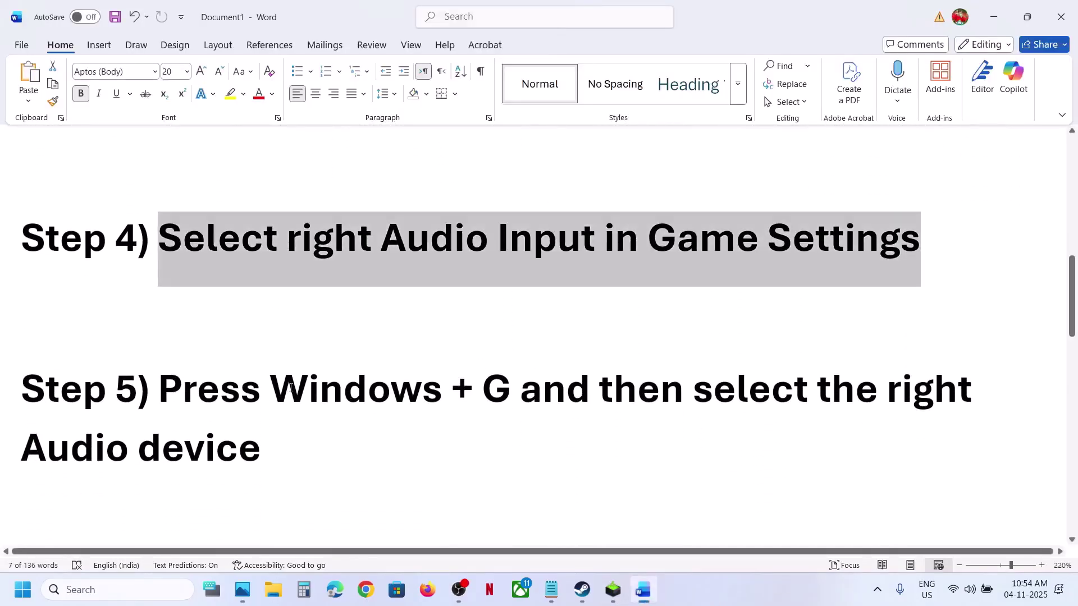
drag(279, 385, 482, 391)
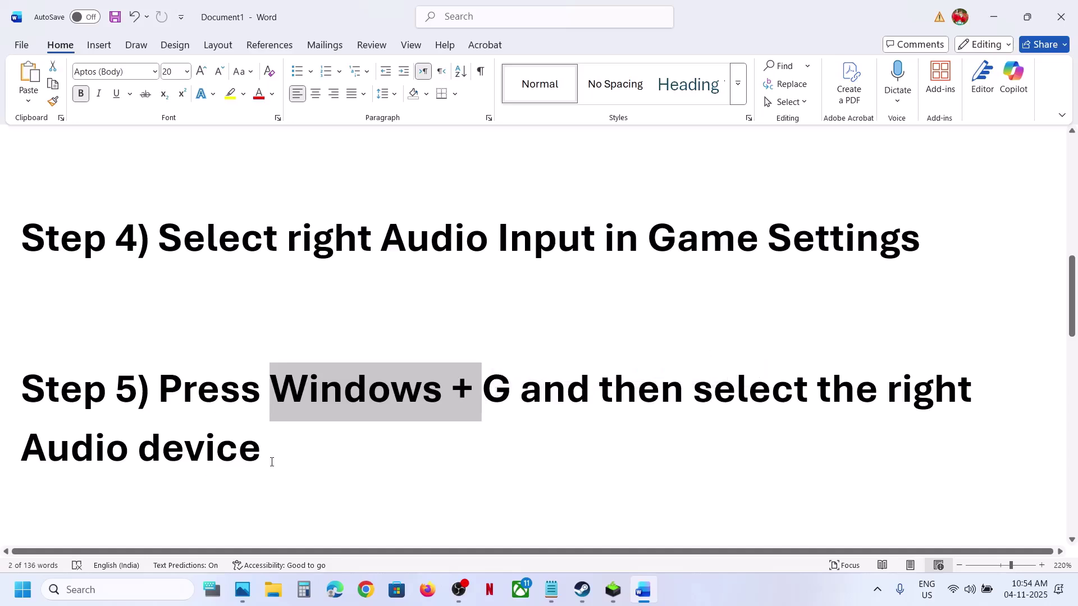
key(super+g)
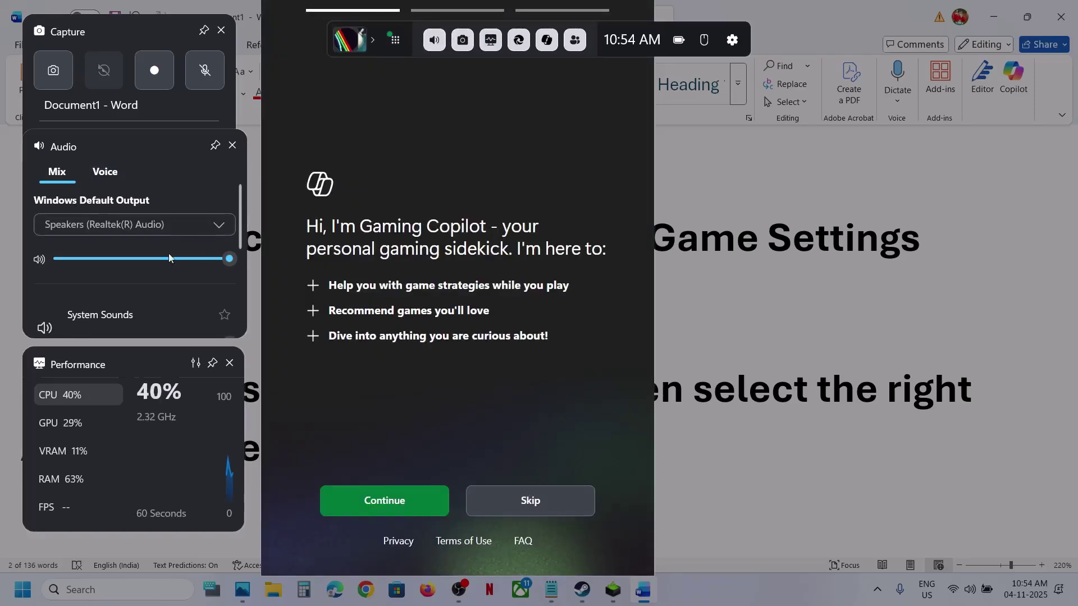
Step: Check the available Windows default output devices and the app volume mix in the Audio widget
click(214, 230)
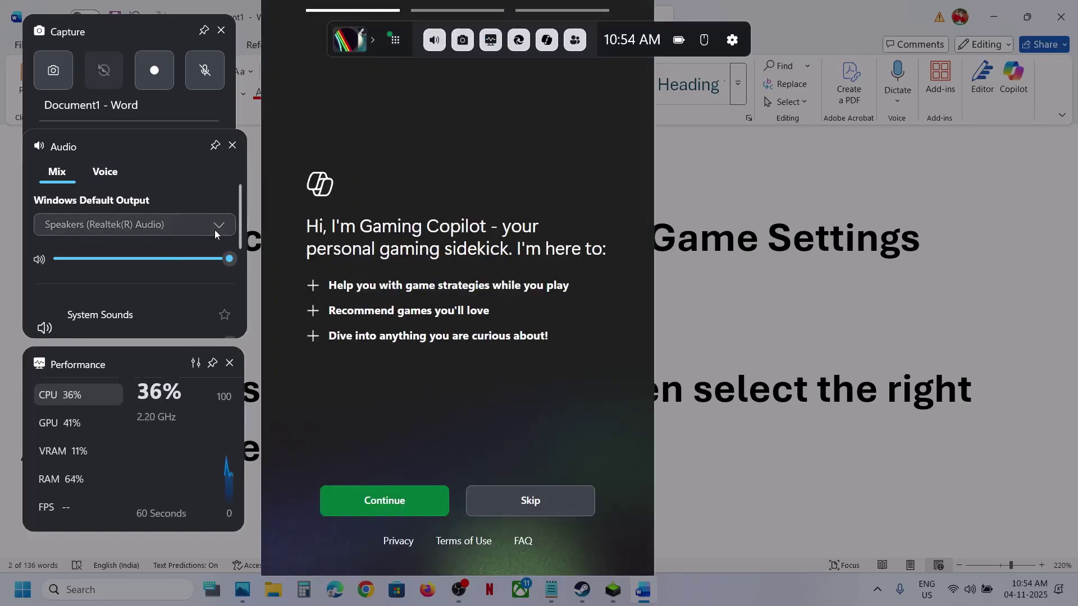
click(180, 183)
scroll(137, 234, down, 3)
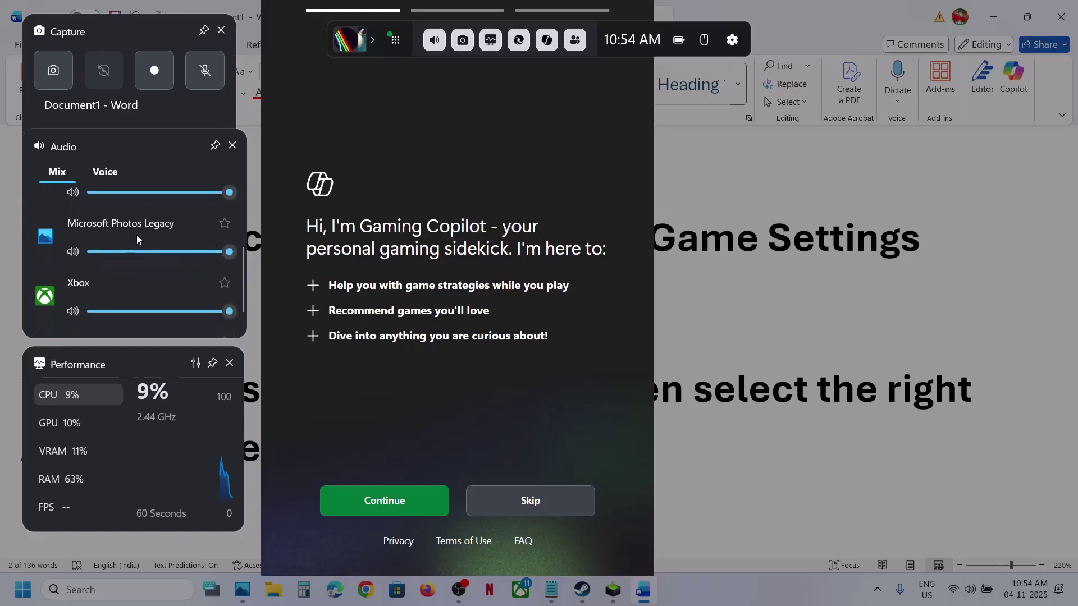
Step: Check the Windows default input and the default communications devices in the Audio widget's voice settings
click(110, 178)
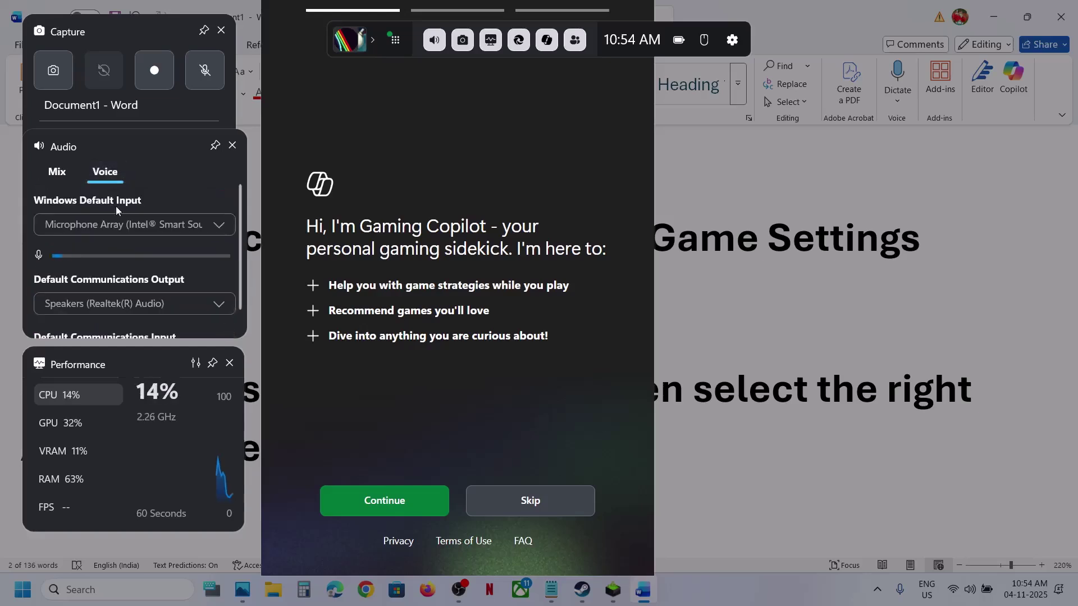
click(218, 225)
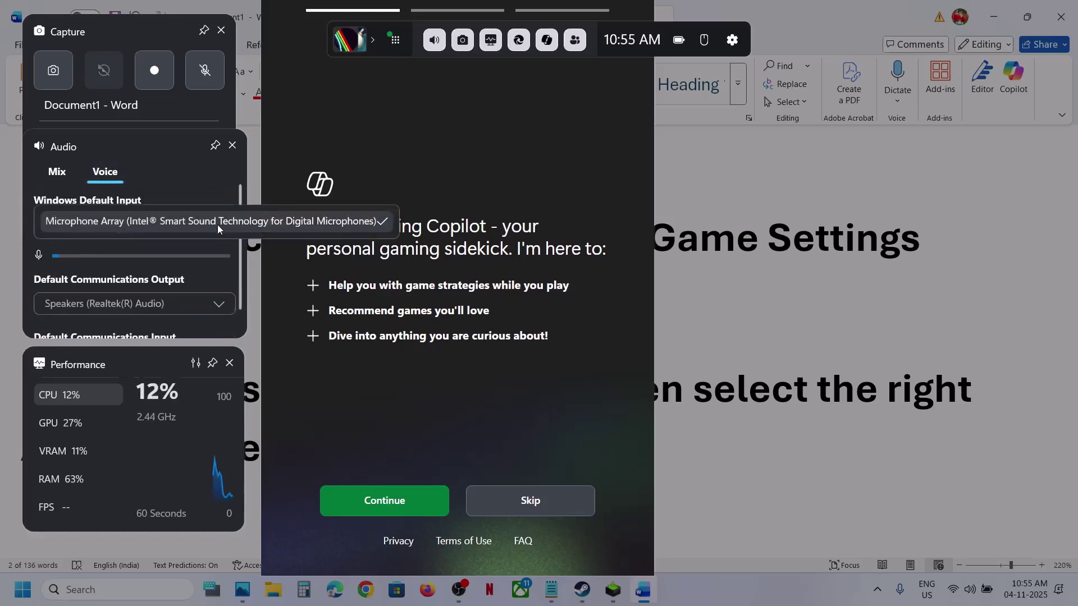
click(184, 200)
scroll(163, 265, down, 1)
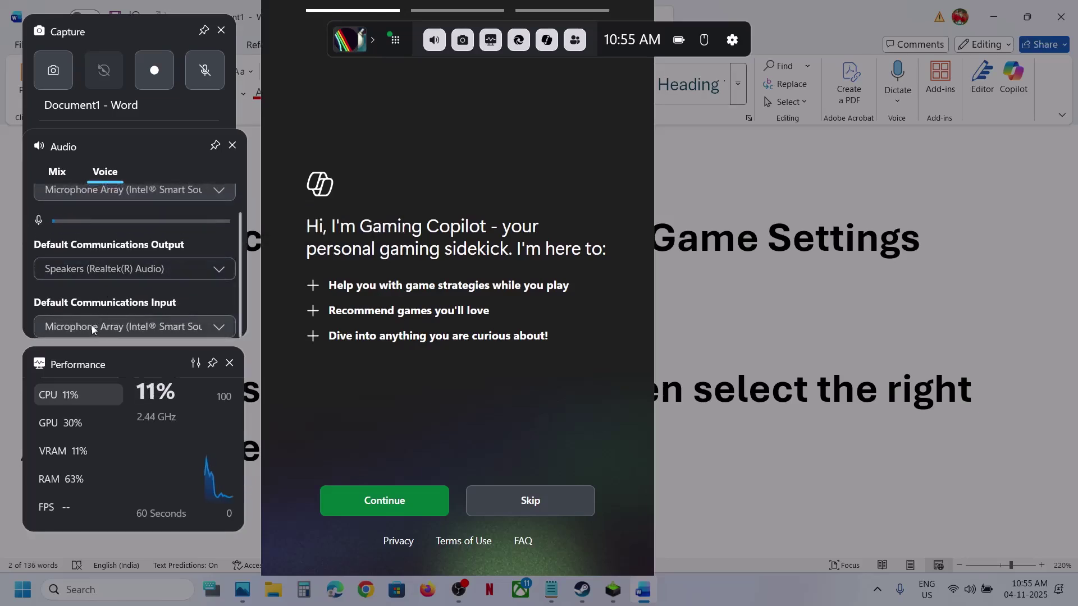
scroll(123, 243, up, 1)
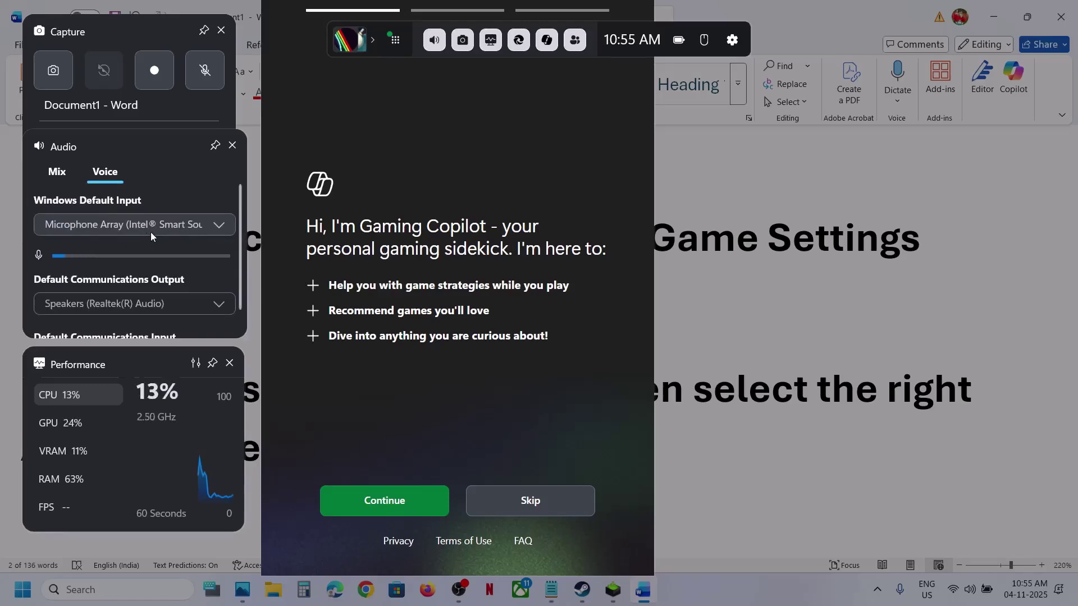
Step: Close the Game Bar overlay and highlight the Step 6 instruction about disabling Oculus/voicemeeter audio devices in the Word document
key(Escape)
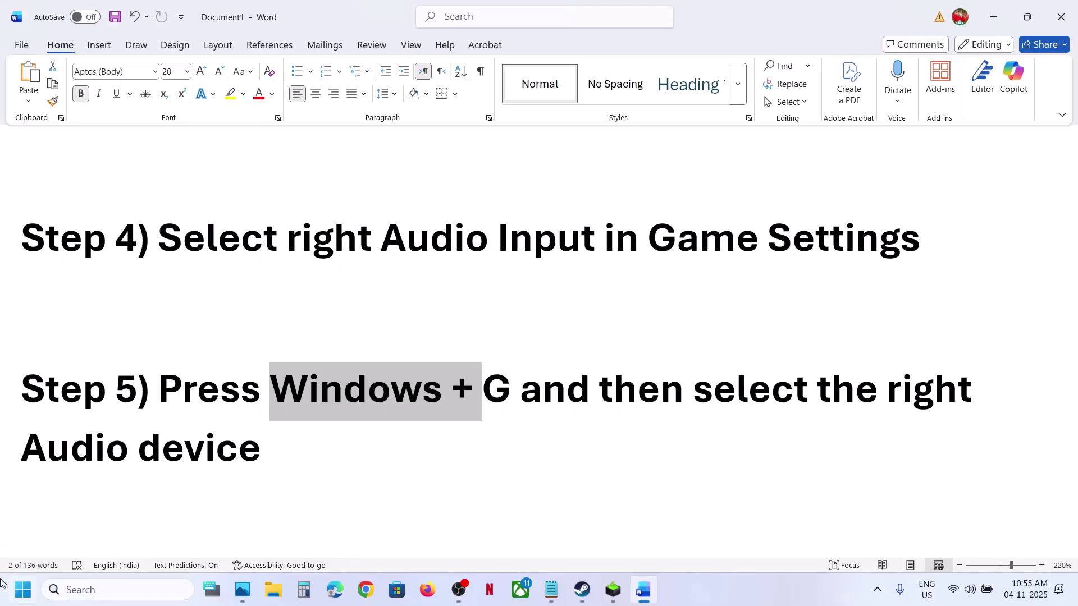
click(117, 563)
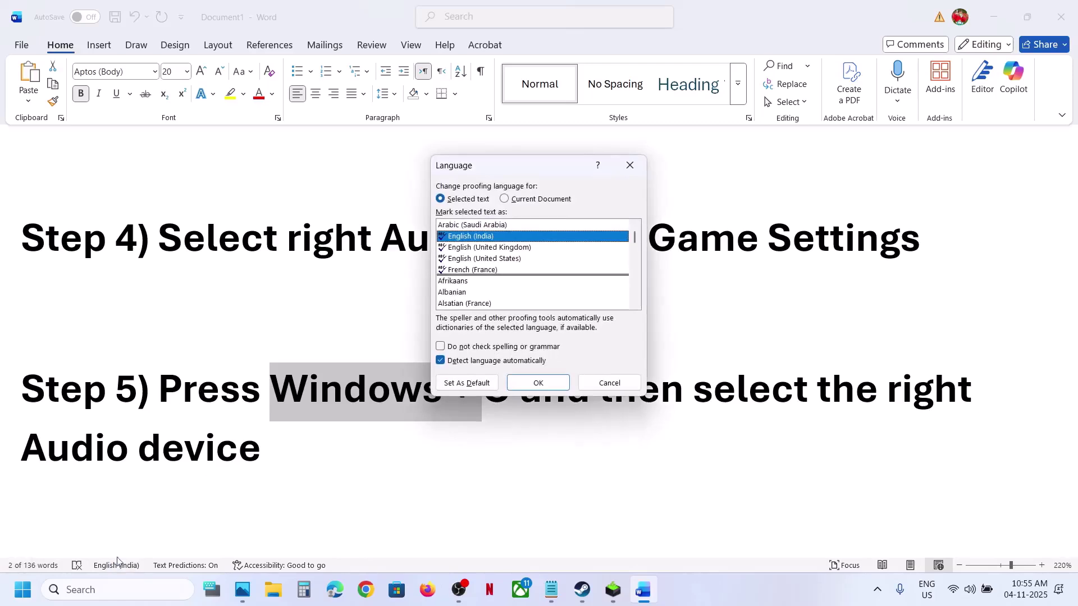
click(609, 383)
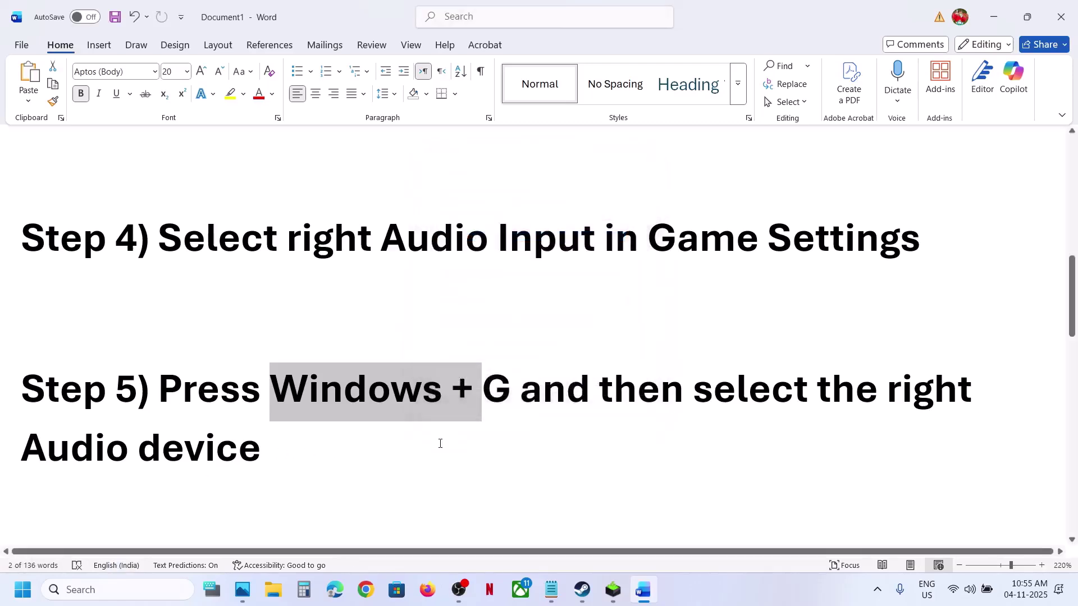
scroll(440, 443, down, 3)
scroll(440, 443, down, 1)
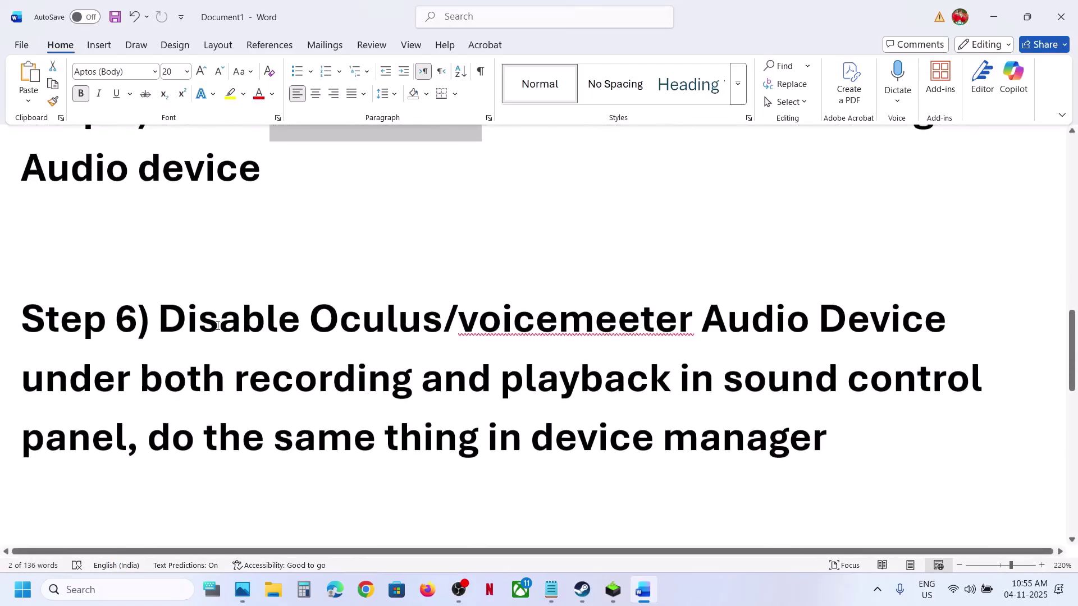
drag(160, 319, 759, 386)
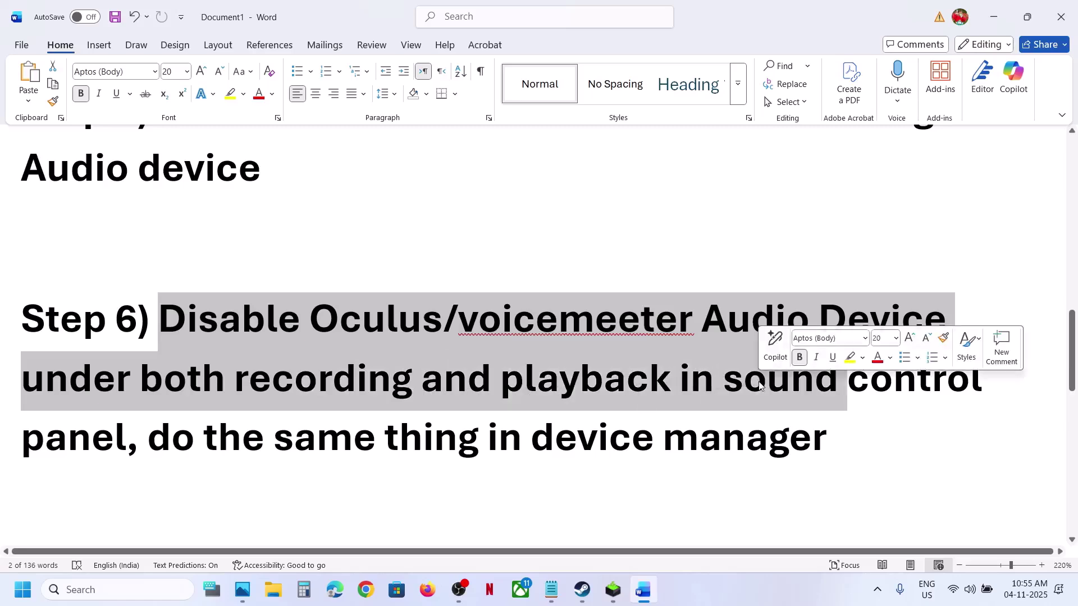
Step: Open the Windows Sound dialog from the Hardware and Sound category of Control Panel
click(135, 596)
text(control)
key(Return)
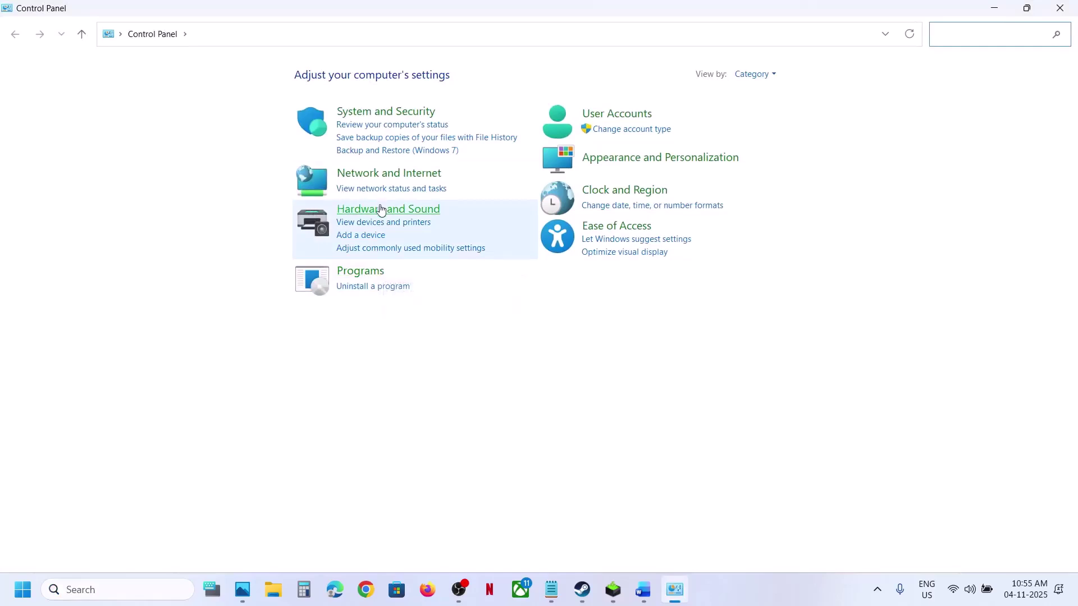
click(381, 210)
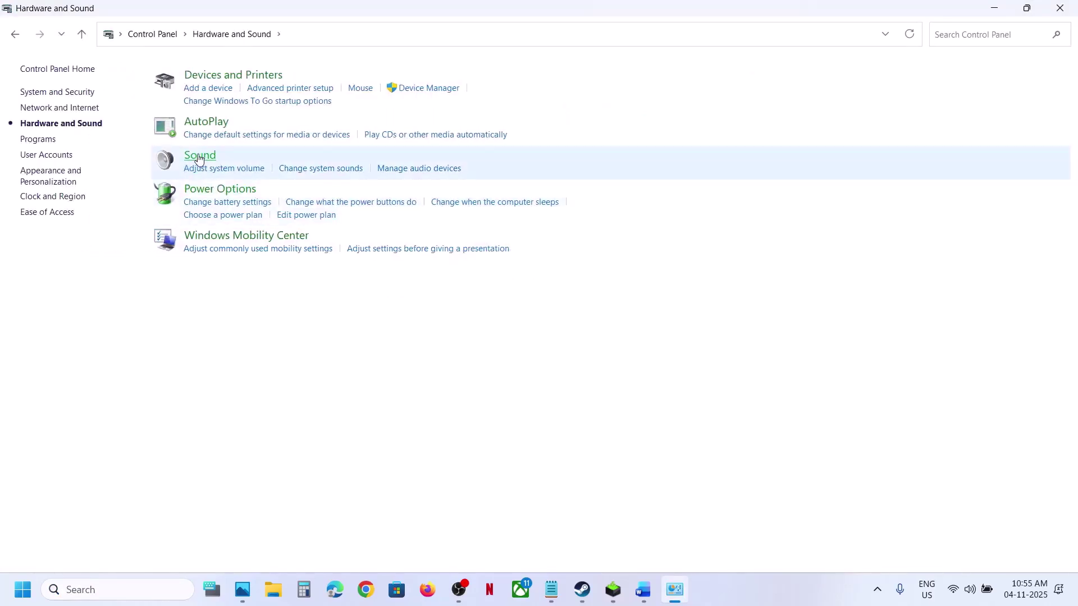
click(199, 159)
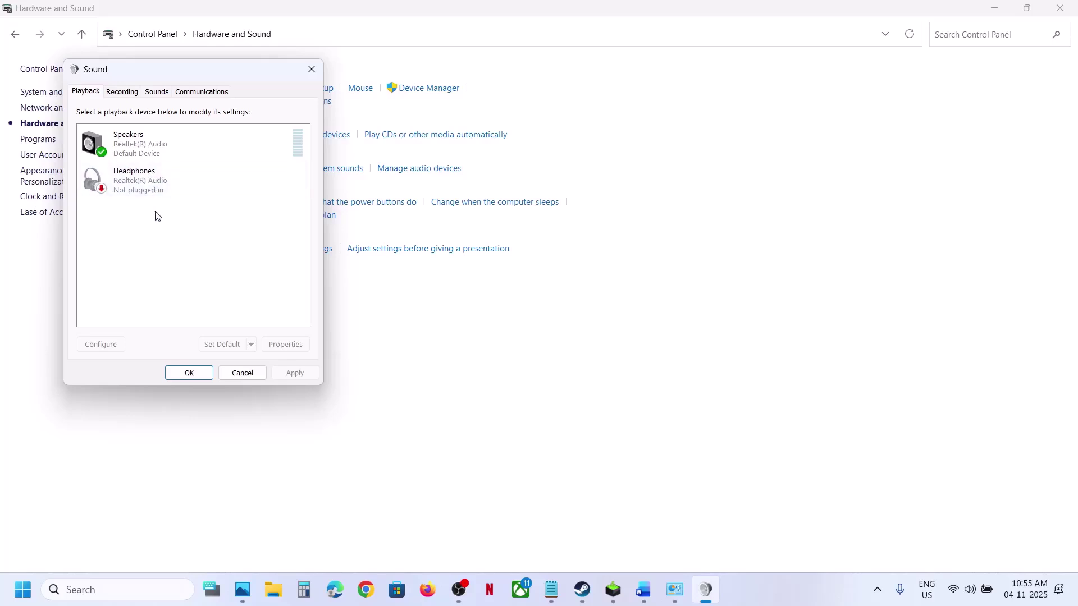
Step: Check the playback devices in the Sound dialog and the disable option available for the Headphones
right_click(157, 181)
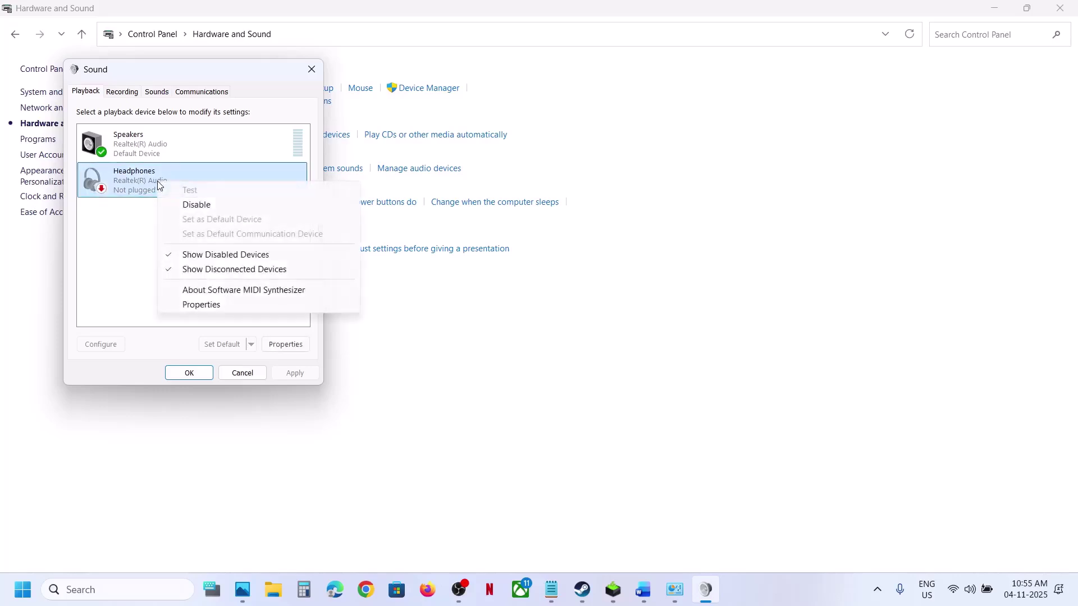
click(148, 214)
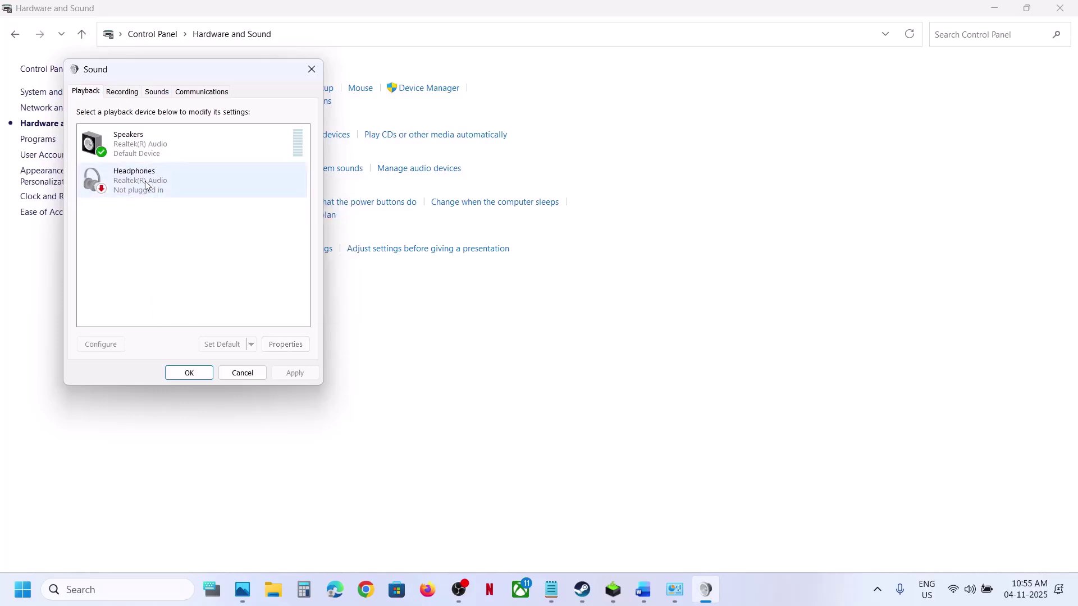
click(140, 145)
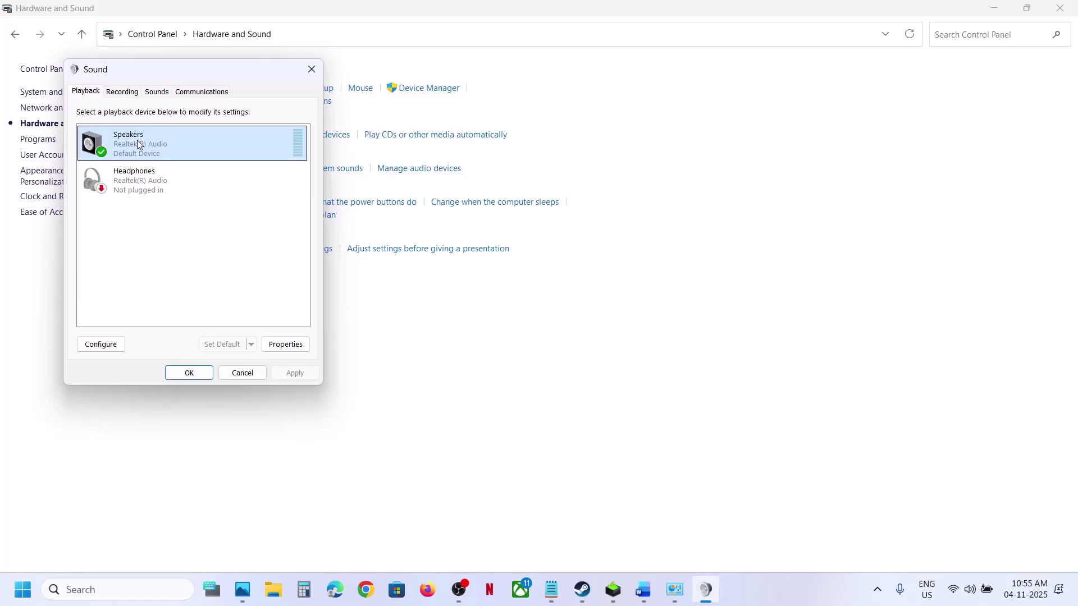
Step: Check the recording devices and the options available for Jack Mic, and close the Sound dialog
click(123, 92)
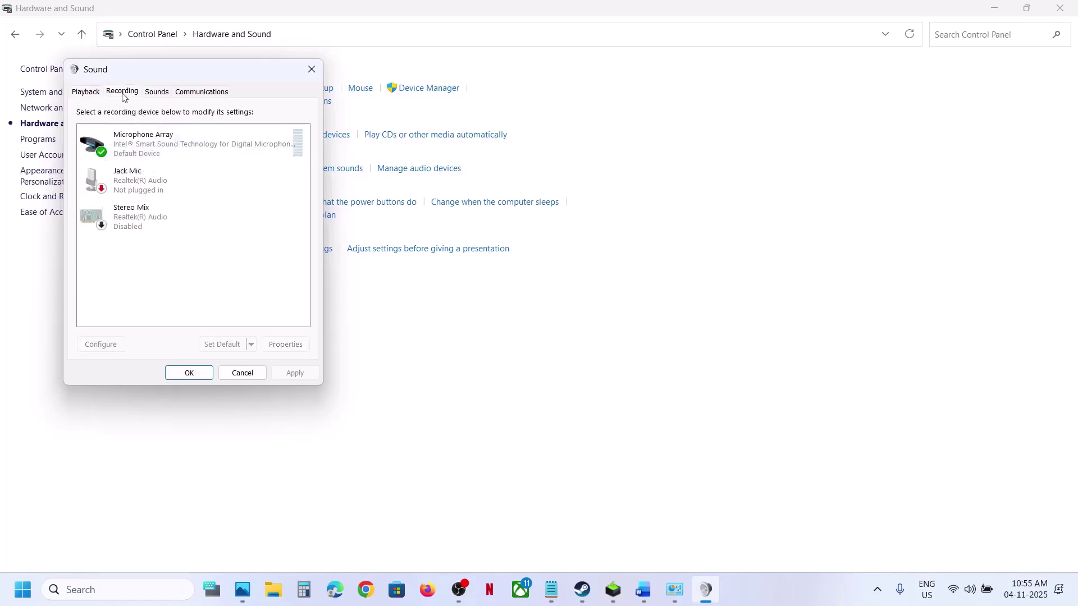
right_click(144, 177)
click(129, 241)
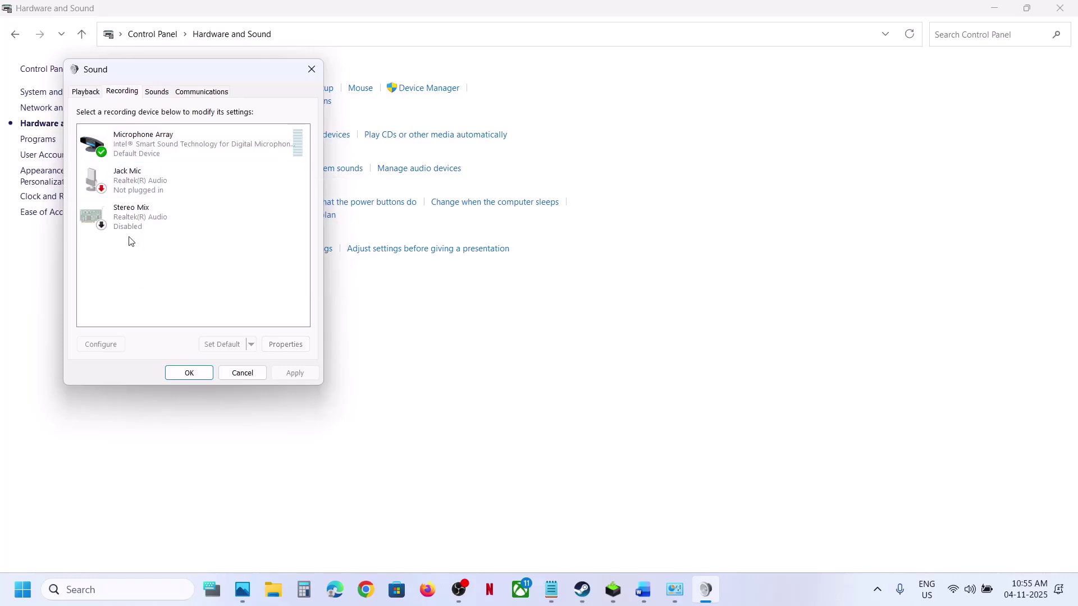
click(308, 69)
Step: Open Device Manager and expand the Sound, video and game controllers category
right_click(22, 587)
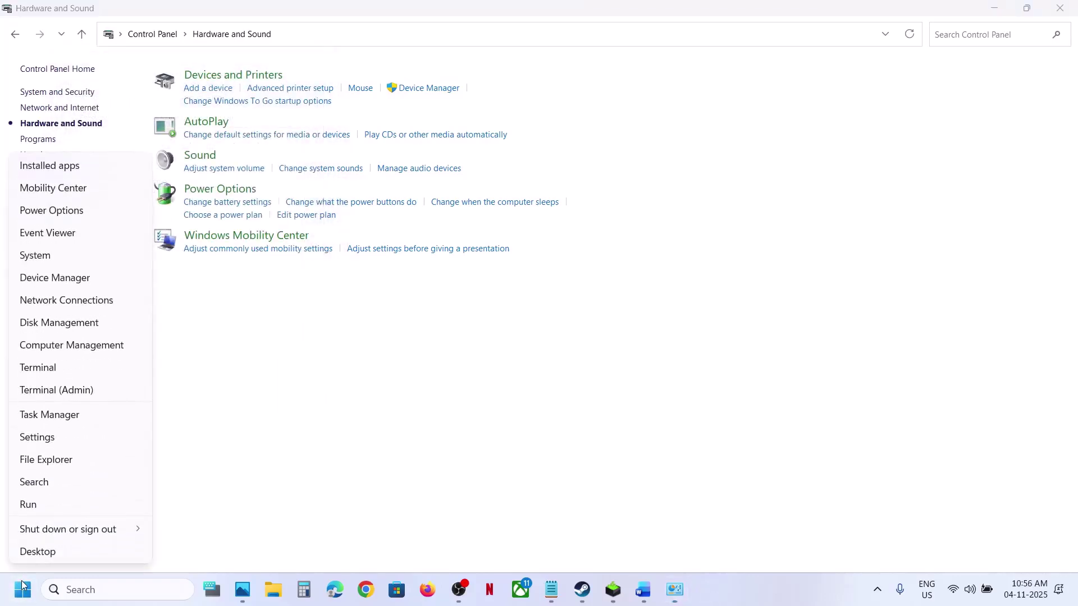
click(65, 281)
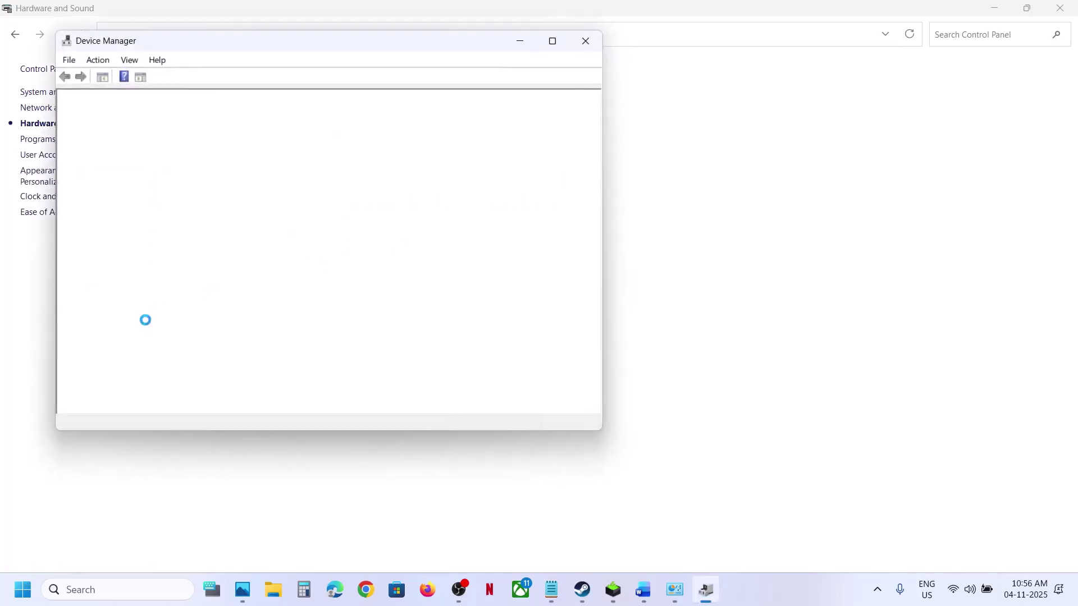
scroll(150, 337, down, 5)
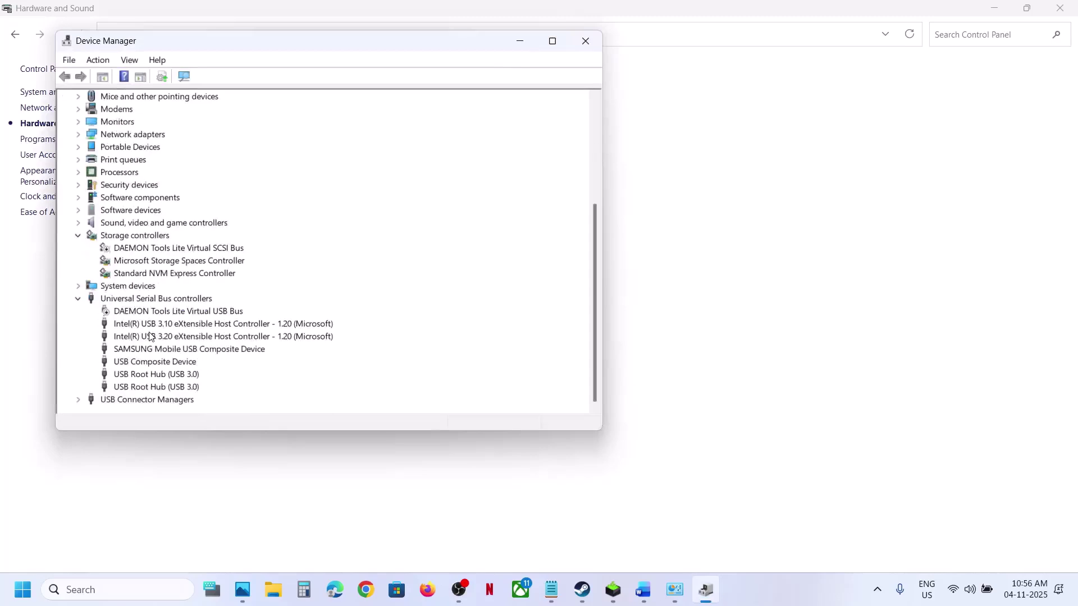
scroll(117, 347, up, 5)
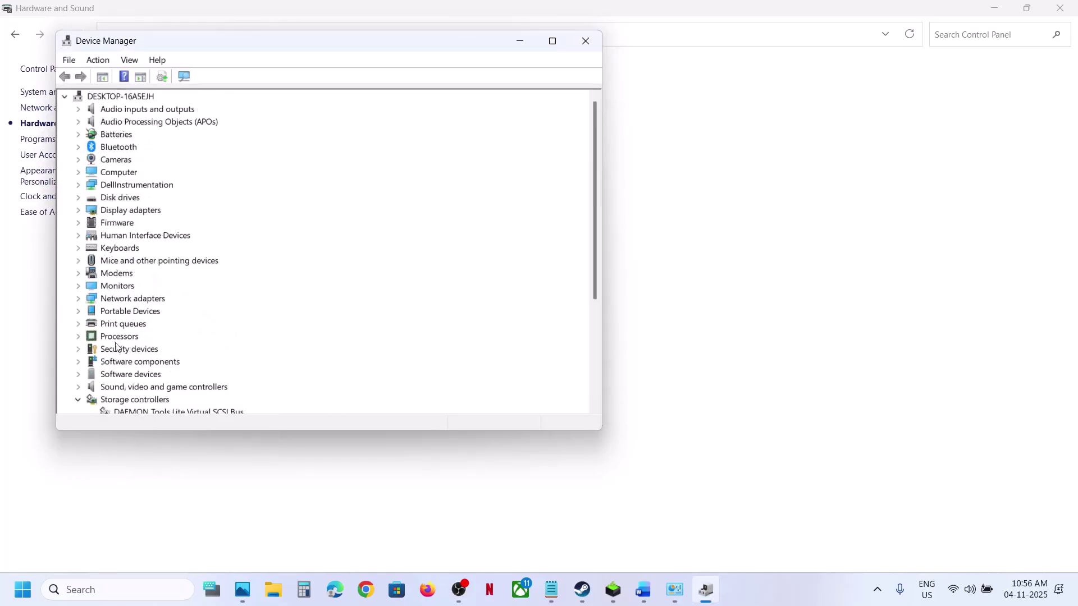
click(81, 387)
scroll(194, 311, down, 1)
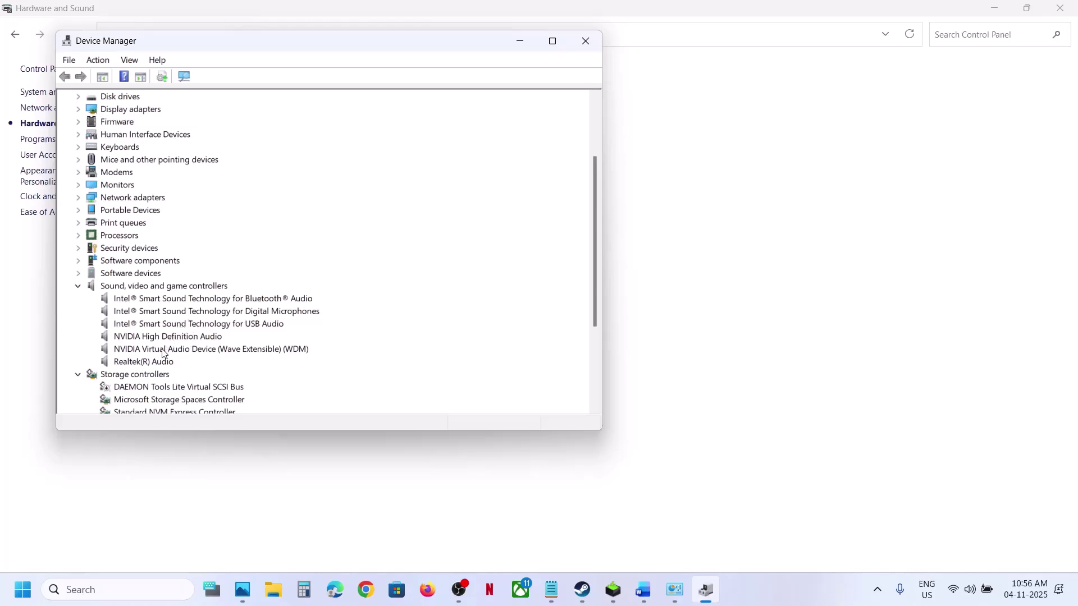
Step: Check the listed sound controllers and the disable option for Intel Smart Sound Technology for USB Audio, and close Device Manager
click(157, 361)
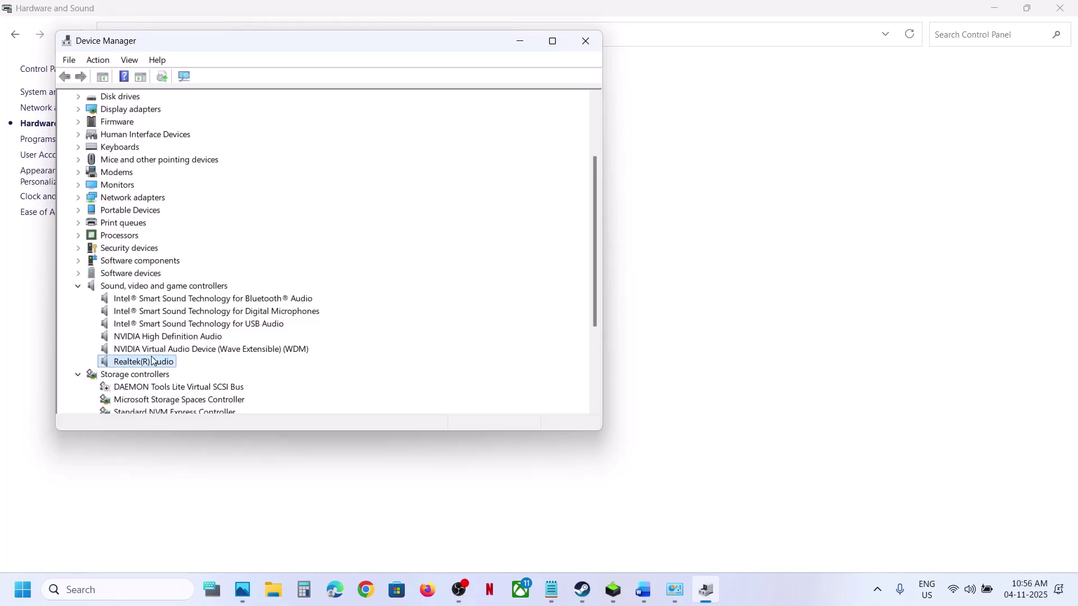
right_click(160, 327)
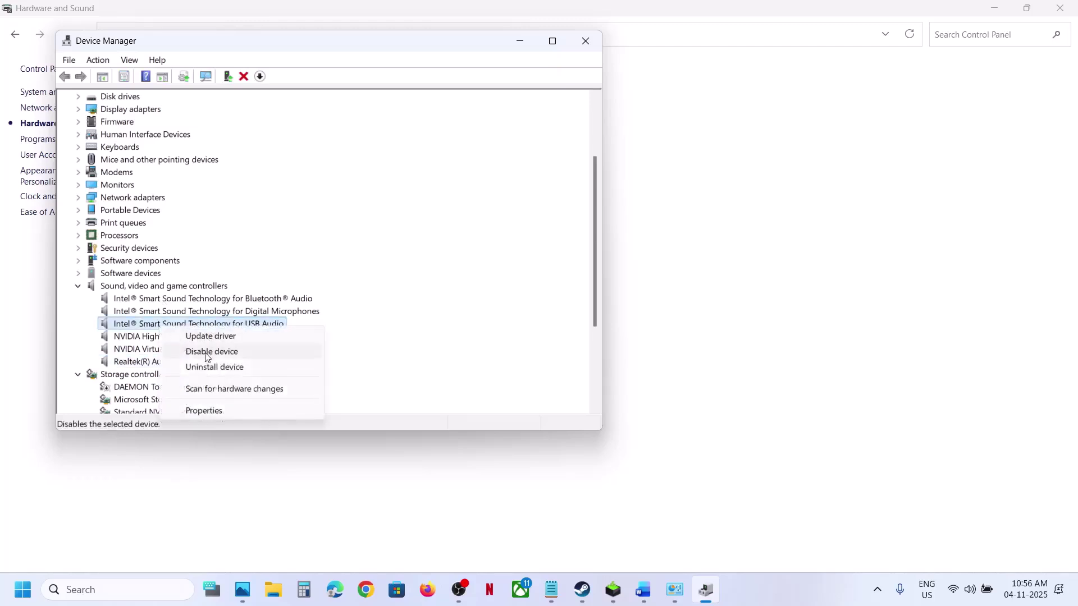
click(135, 363)
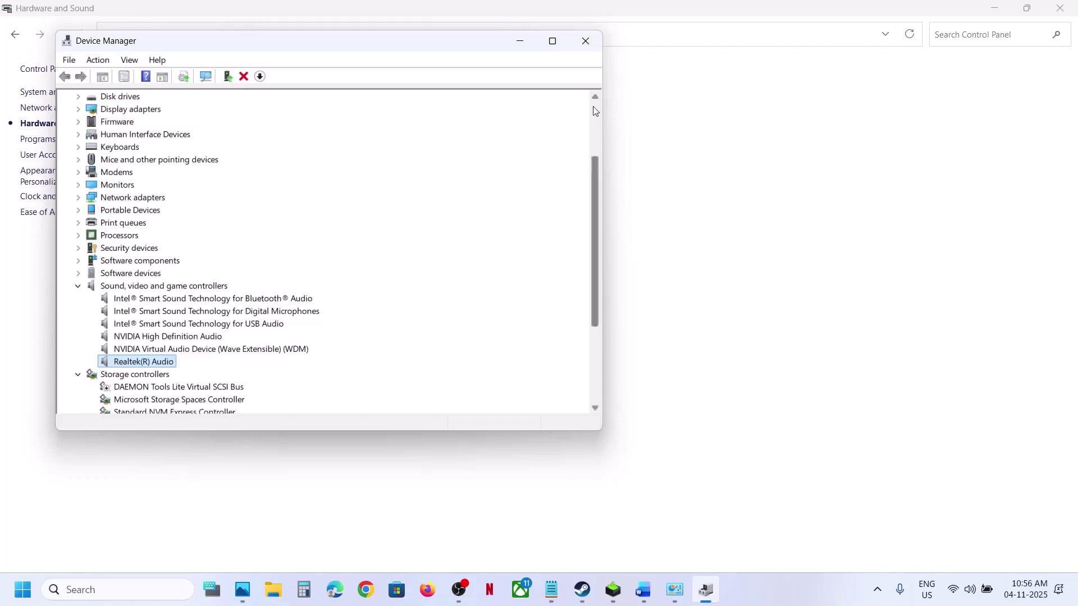
click(585, 45)
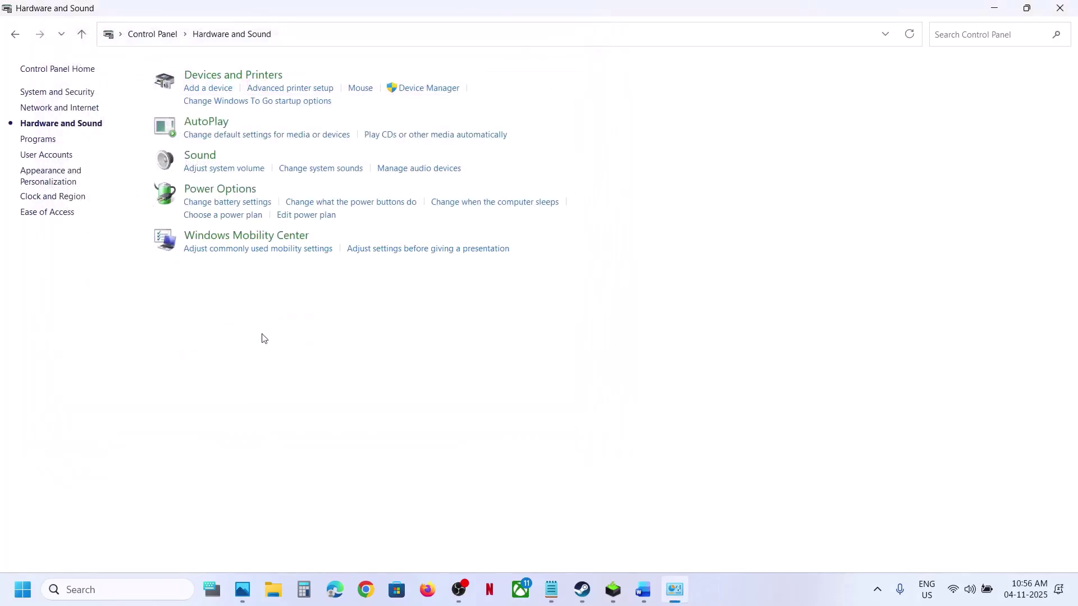
Step: Switch to the Word document and read Step 7 about verifying the game files
click(643, 590)
scroll(487, 404, down, 1)
scroll(487, 404, down, 3)
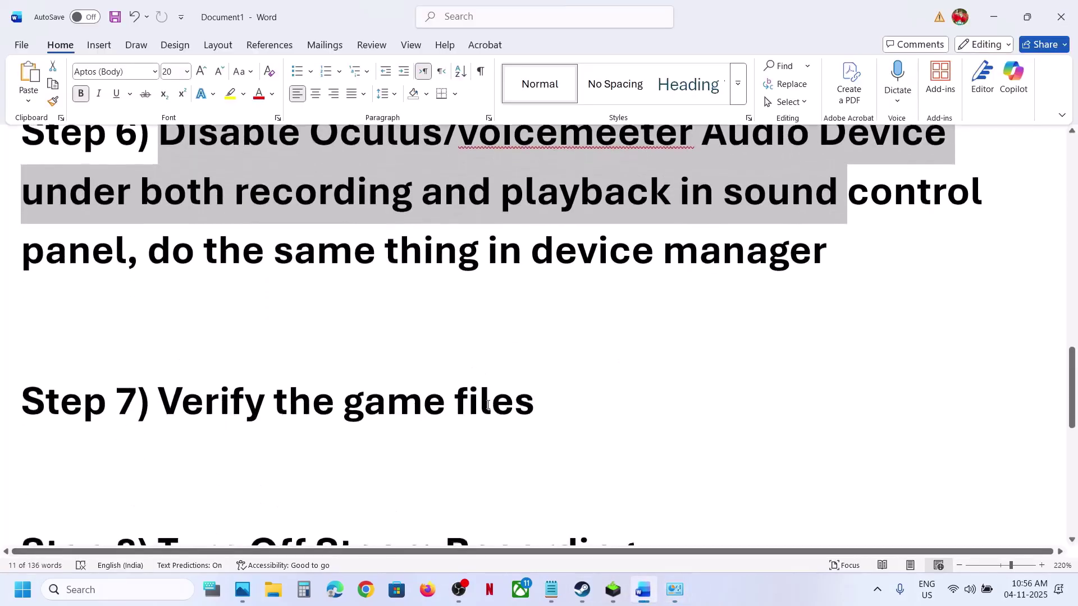
Step: Switch to Steam, locate the game file integrity check in the ARC Raiders installed files properties, and close the properties
click(586, 598)
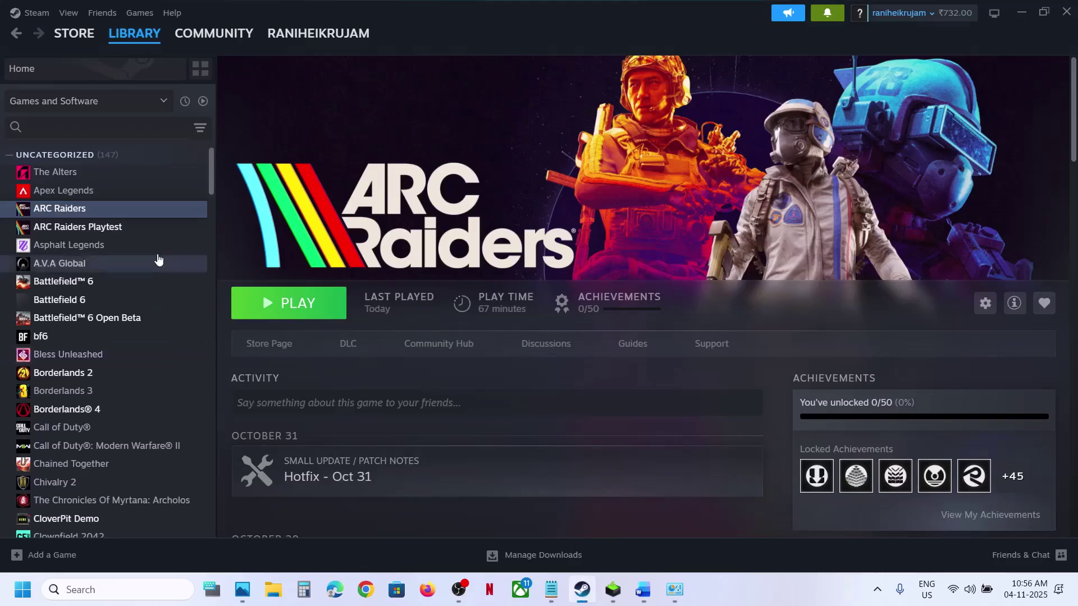
right_click(133, 210)
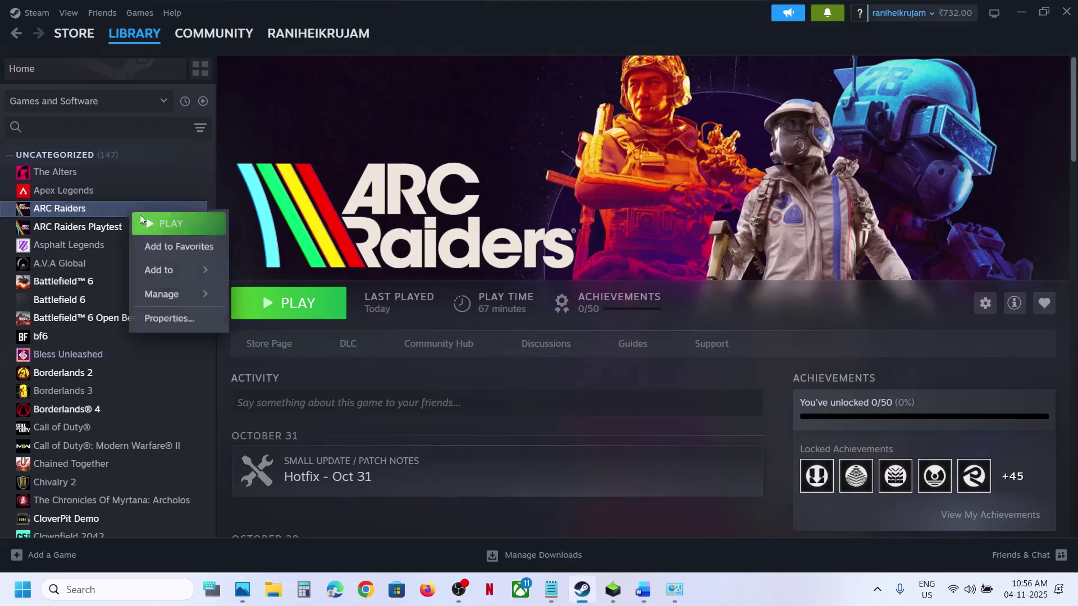
click(171, 316)
click(297, 201)
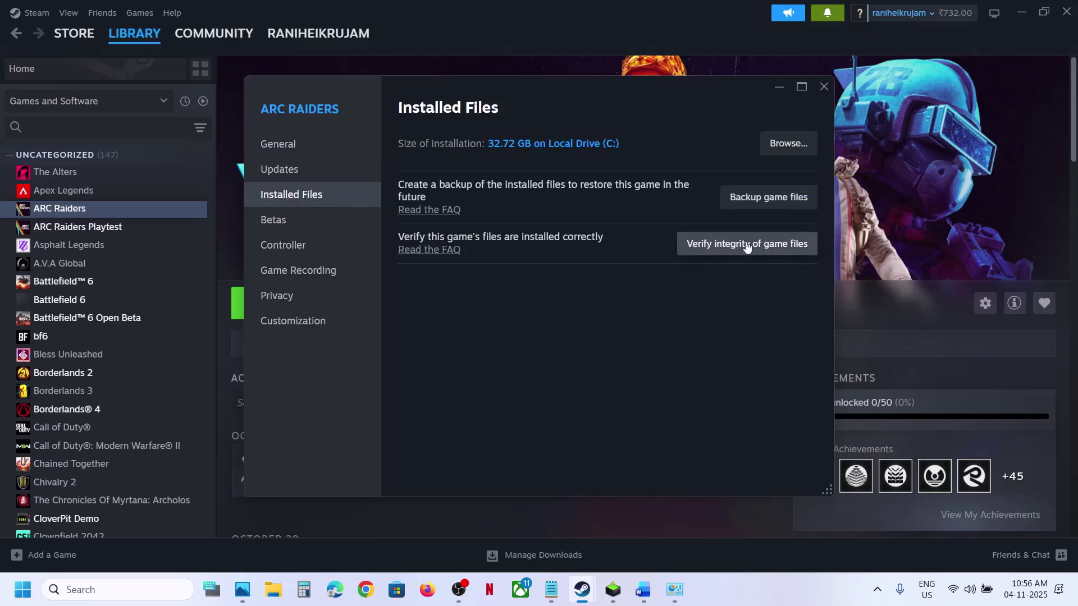
click(823, 88)
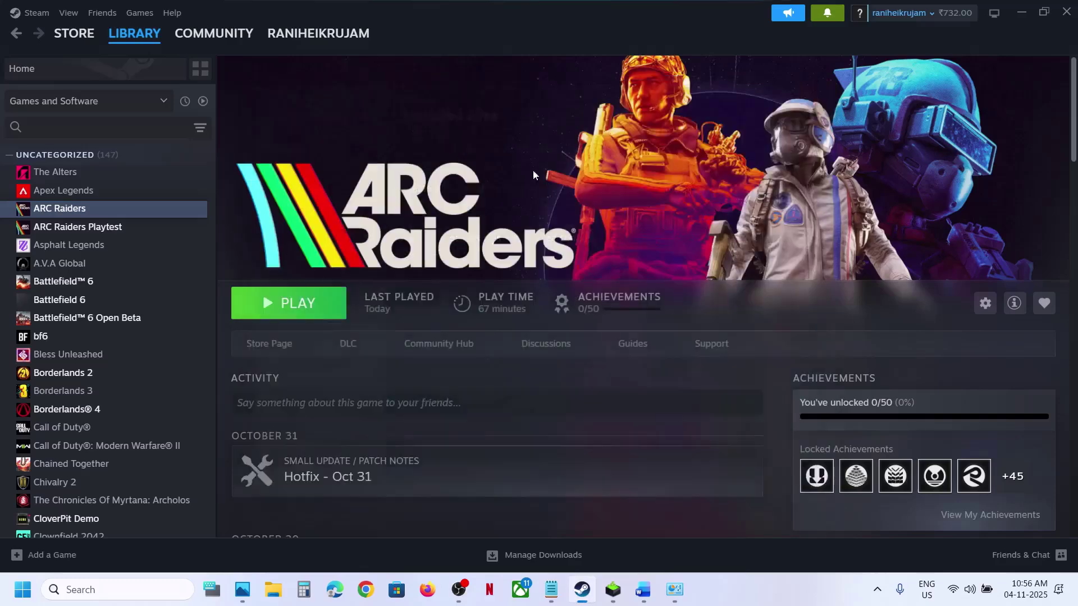
Step: Switch to the Word document and highlight the Step 8 instruction "Turn Off Steam Recording"
click(643, 589)
scroll(422, 408, down, 3)
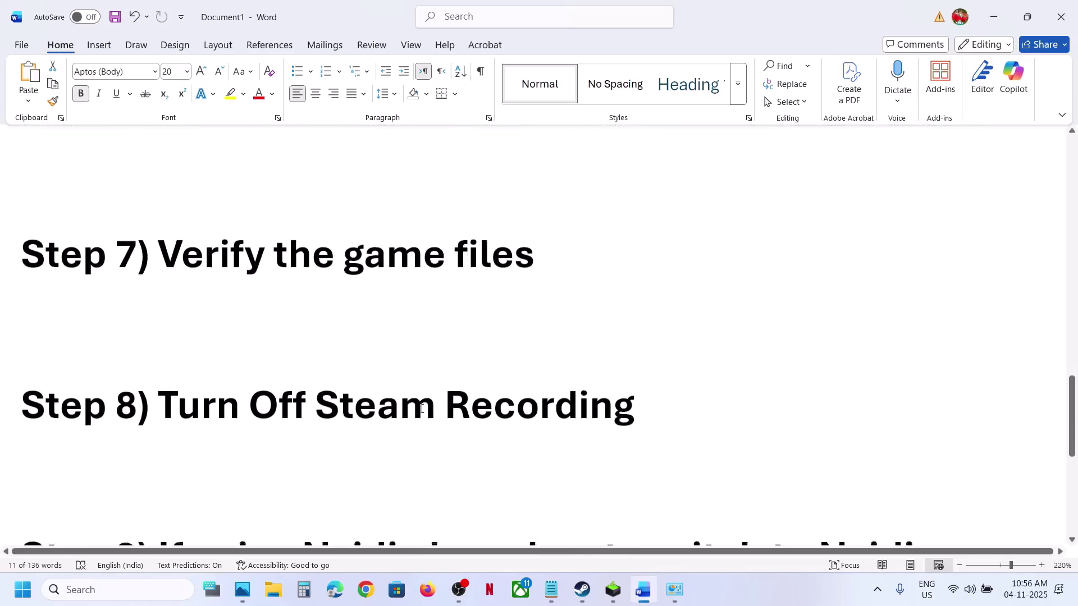
drag(159, 404, 683, 388)
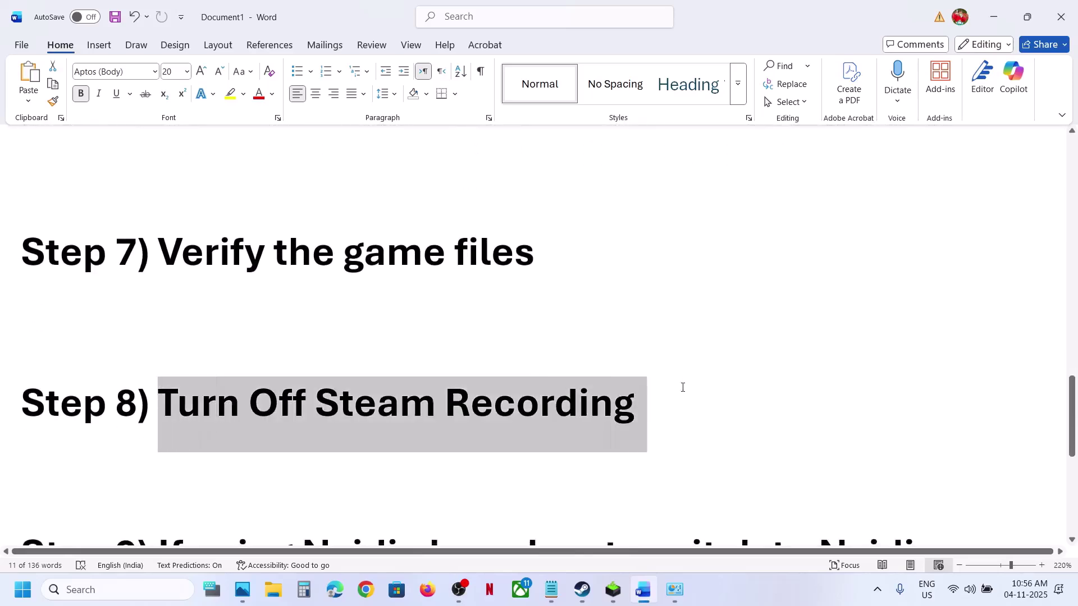
Step: Switch to Steam and check the ARC Raiders game recording properties and Steam's recording mode, closing the settings when finished
click(582, 589)
right_click(90, 210)
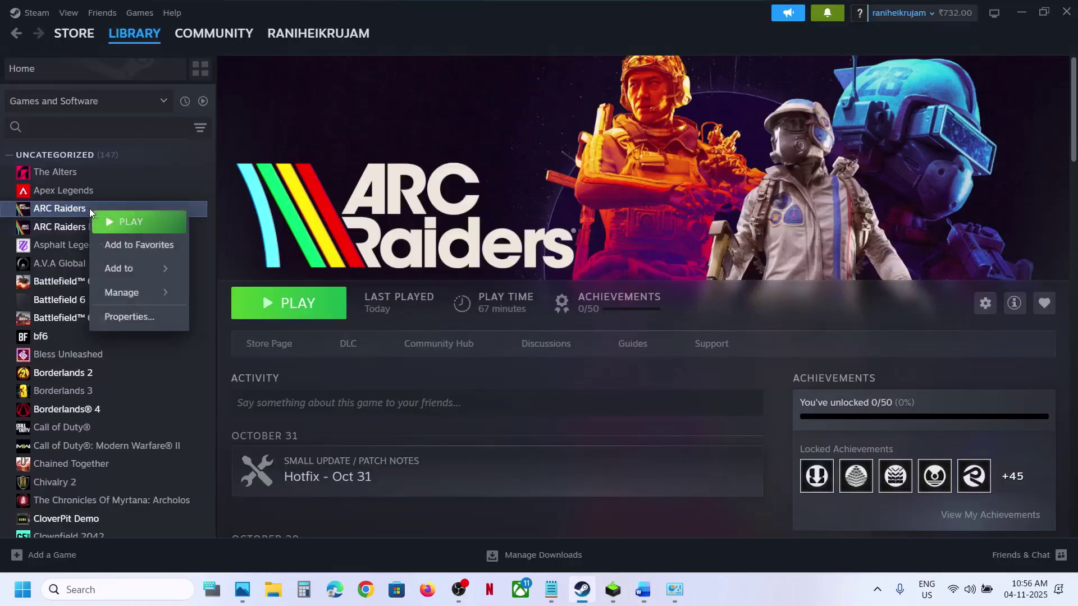
click(120, 315)
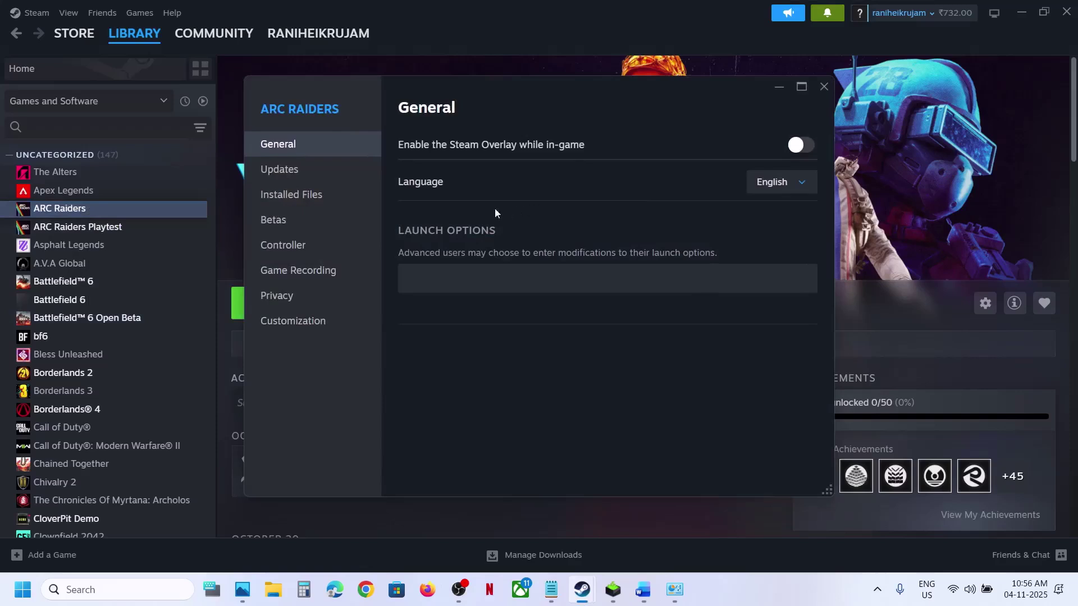
click(312, 270)
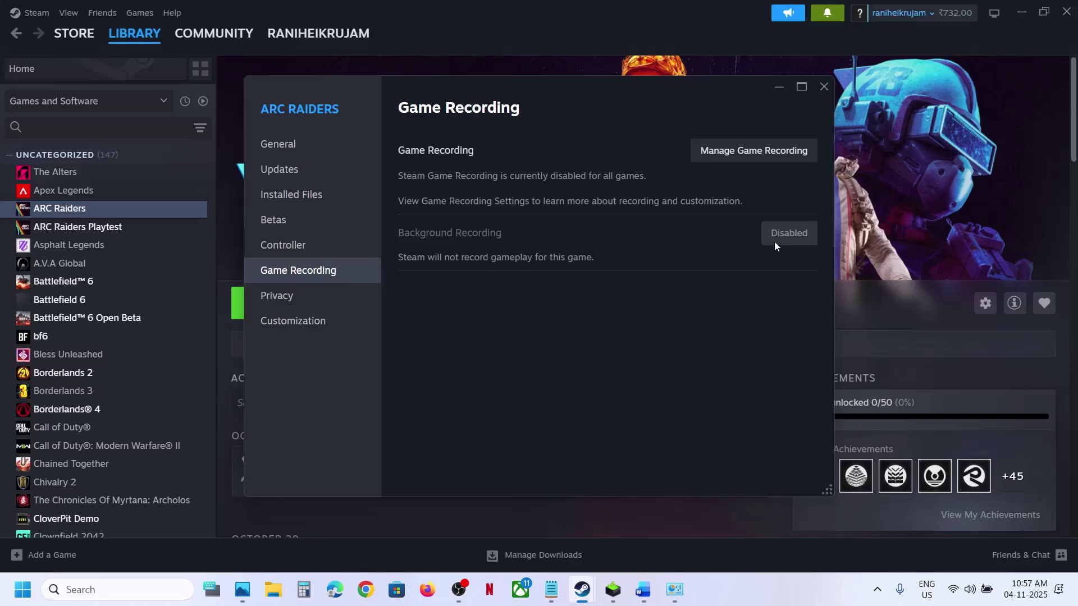
click(729, 149)
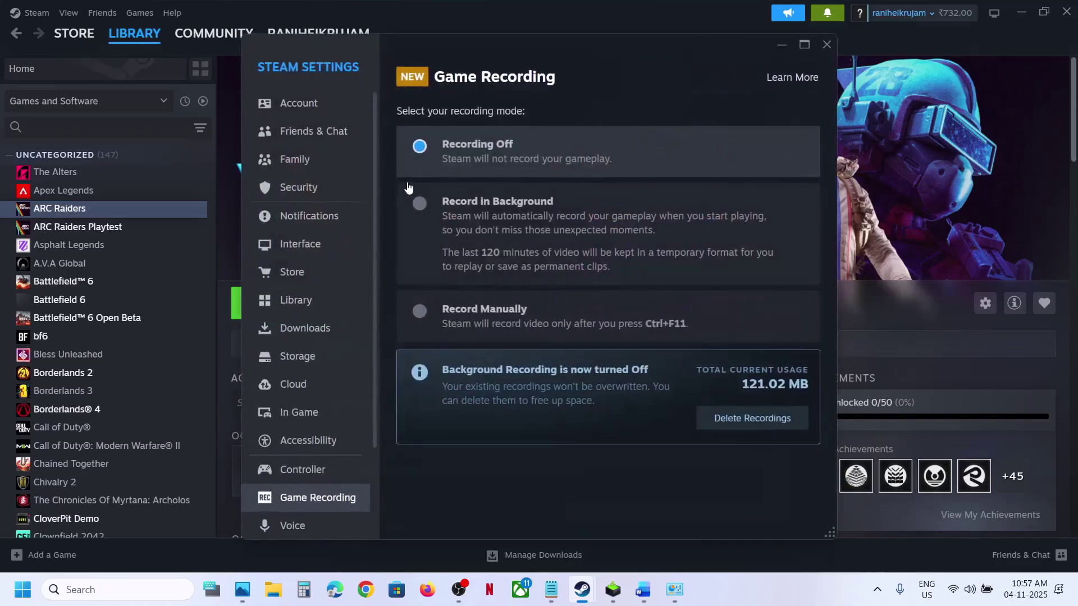
click(827, 43)
Step: Switch to the Word document and read Step 9 about using the Nvidia broadcast microphone in game settings
click(643, 589)
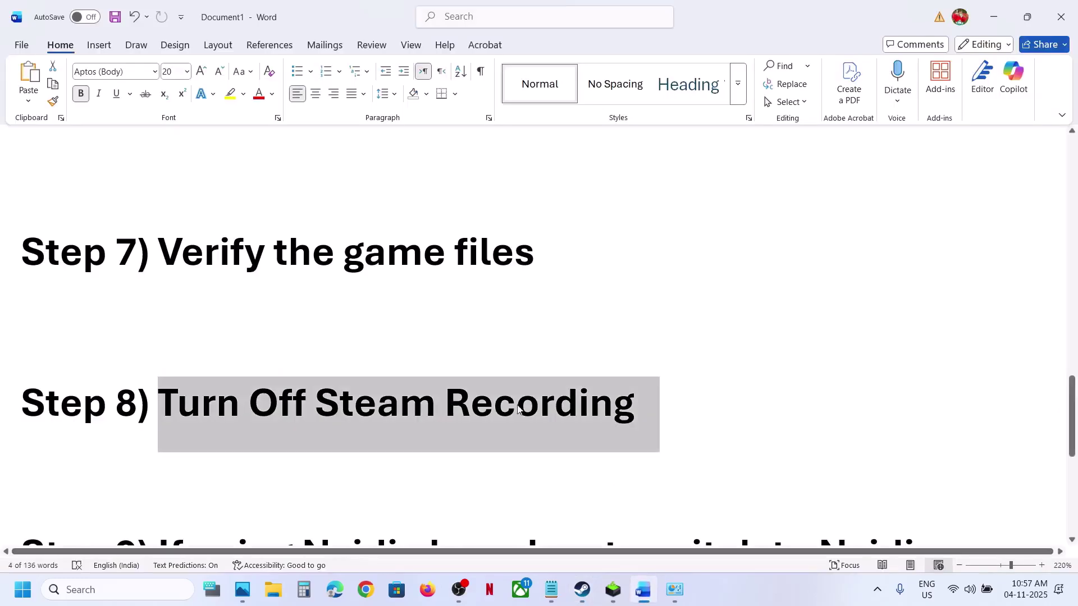
scroll(471, 391, down, 3)
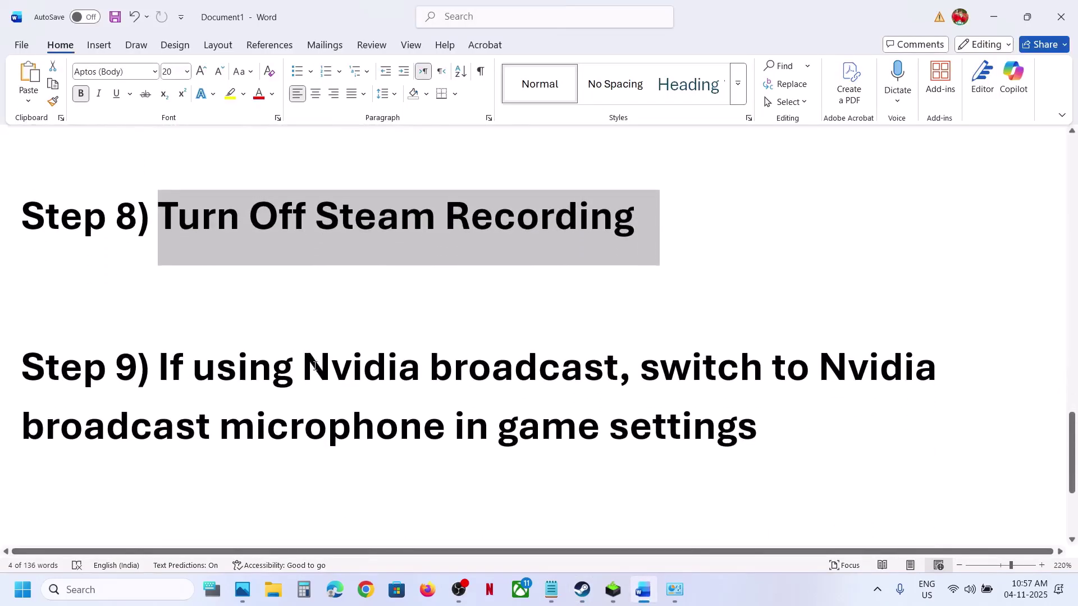
Step: Highlight the Step 9 instruction on switching to the Nvidia broadcast microphone in game settings
drag(308, 366, 600, 430)
click(600, 430)
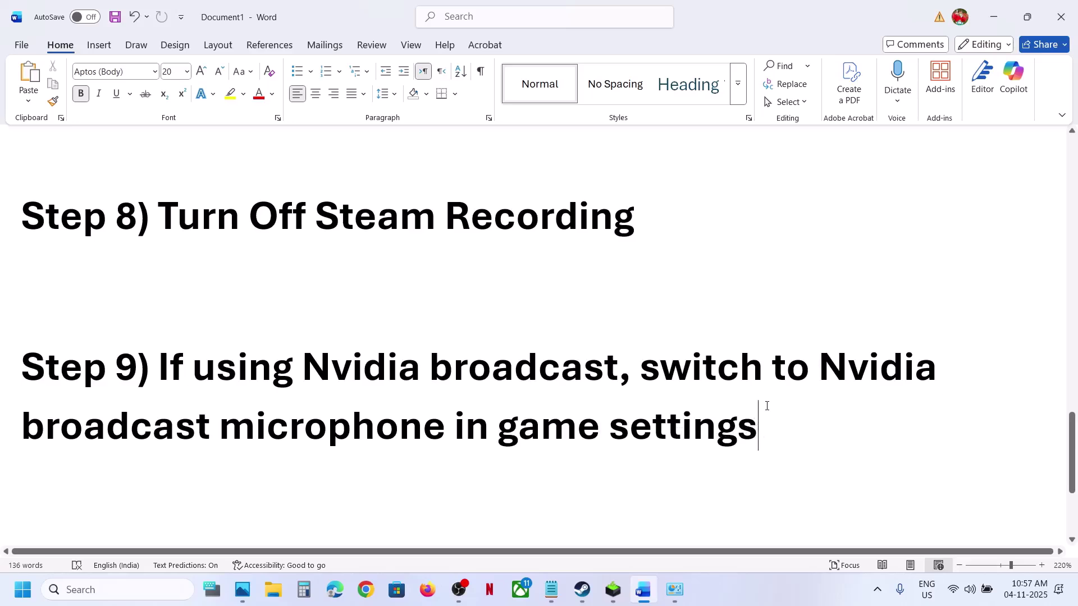
drag(767, 406, 755, 393)
click(755, 393)
drag(836, 368, 198, 429)
click(198, 433)
Step: Read Step 10 about a clean Nvidia graphics driver installation without the audio driver, highlighting its wording
scroll(193, 432, down, 2)
scroll(194, 431, down, 3)
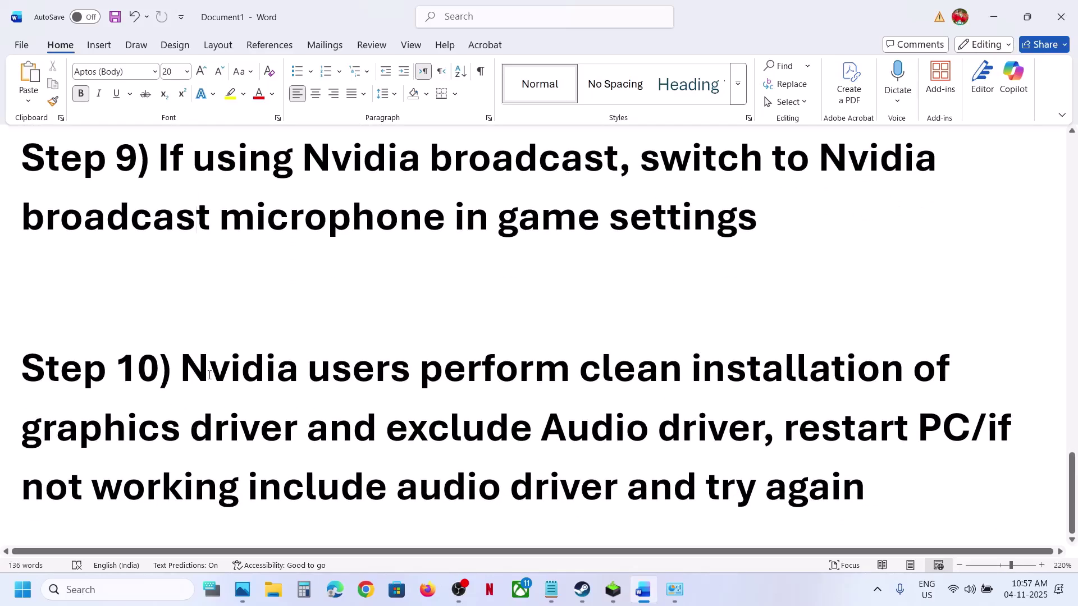
drag(208, 375, 957, 425)
click(382, 432)
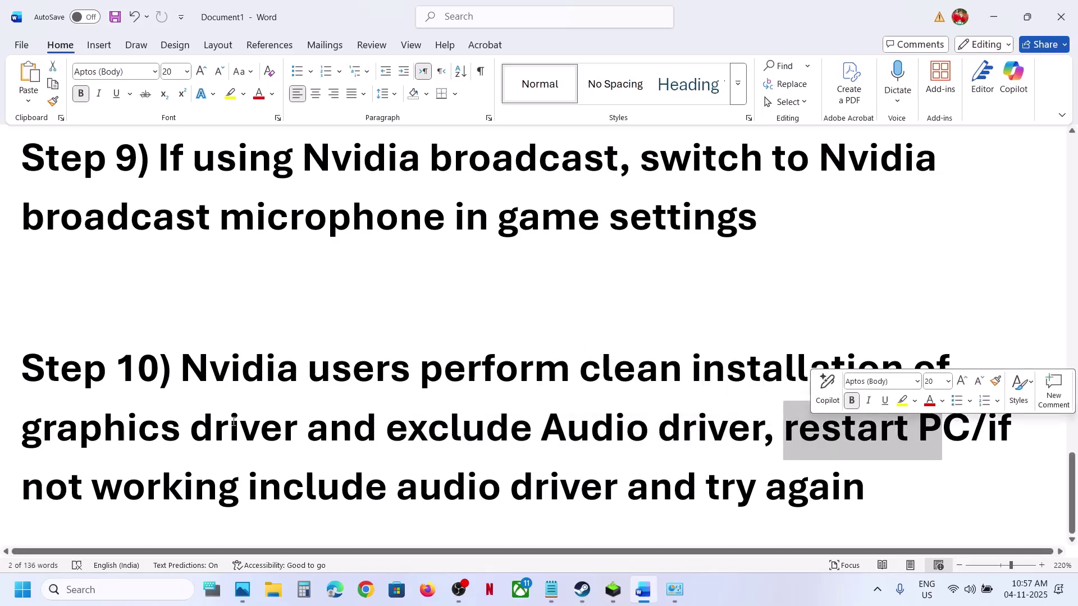
Step: Copy the graphics driver phrase from Step 10, switch to Chrome, and search Google for "Nvidia graphics driver"
drag(182, 368, 258, 413)
key(ctrl+c)
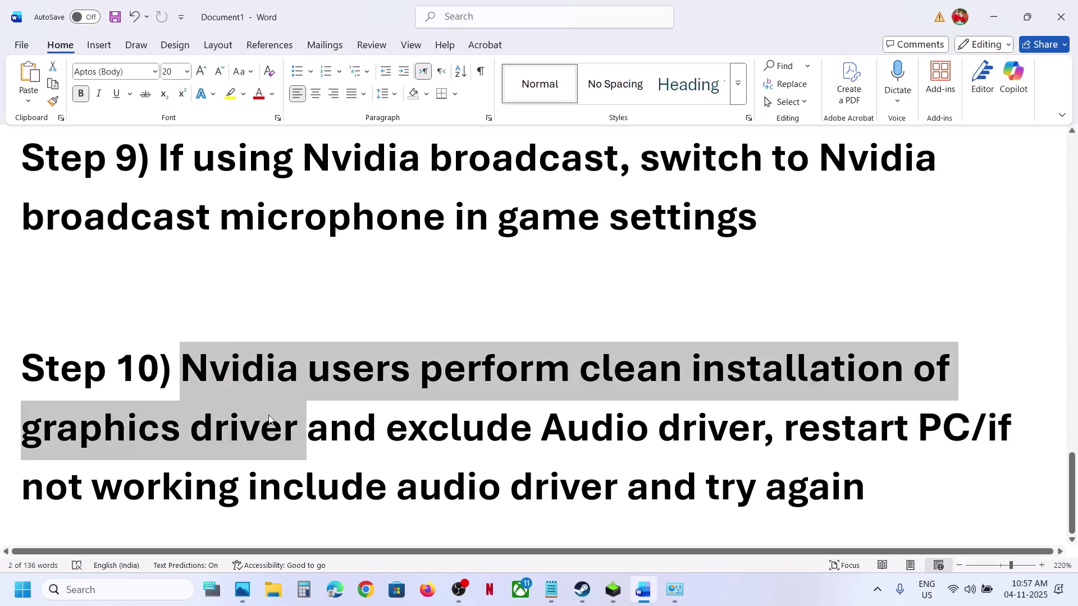
click(269, 419)
click(365, 589)
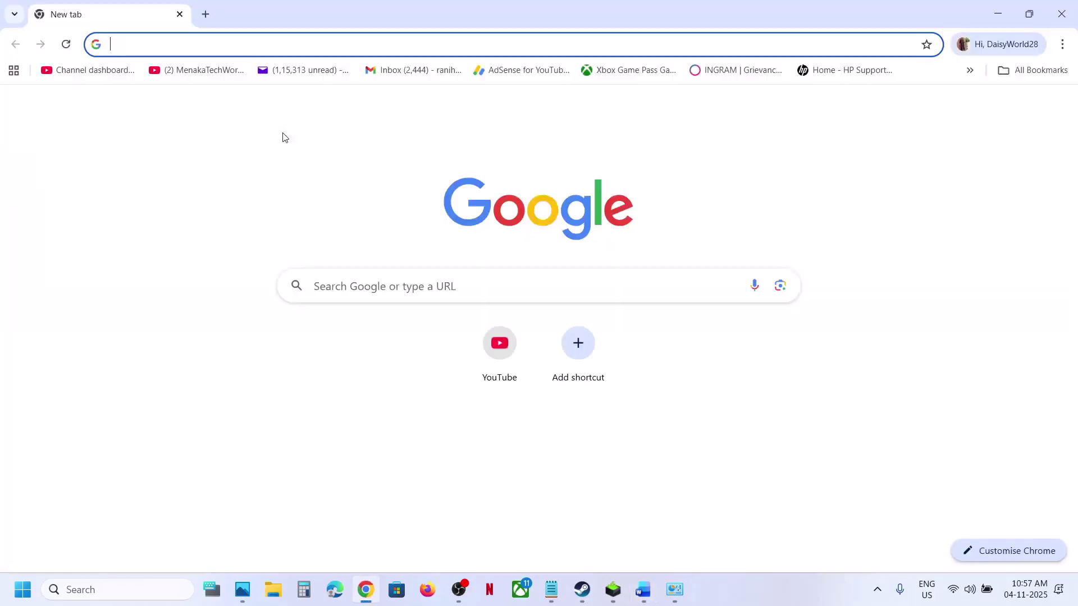
key(ctrl+v)
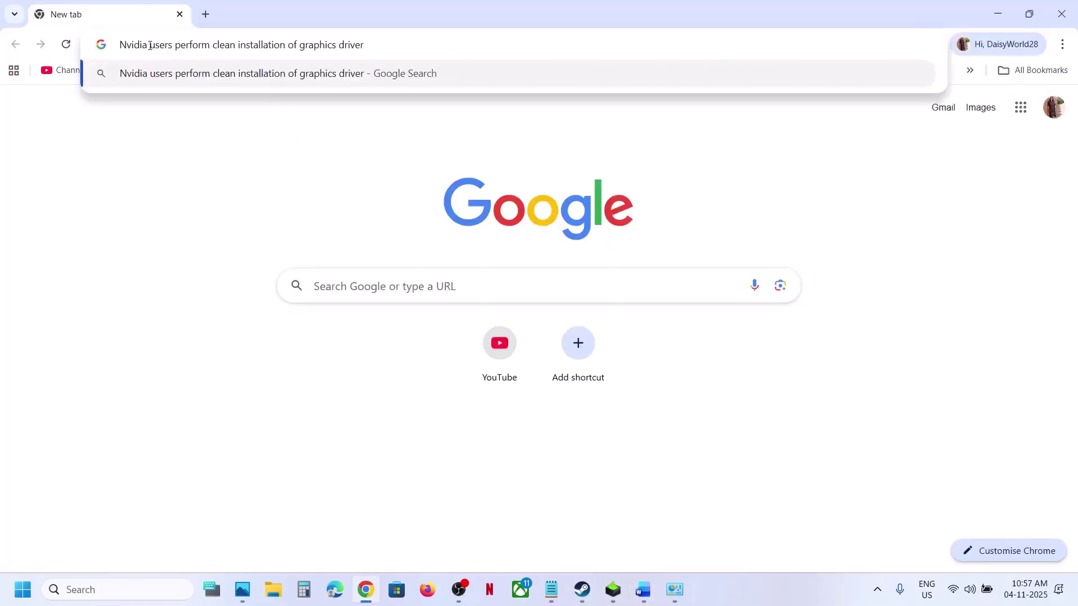
drag(150, 45, 302, 51)
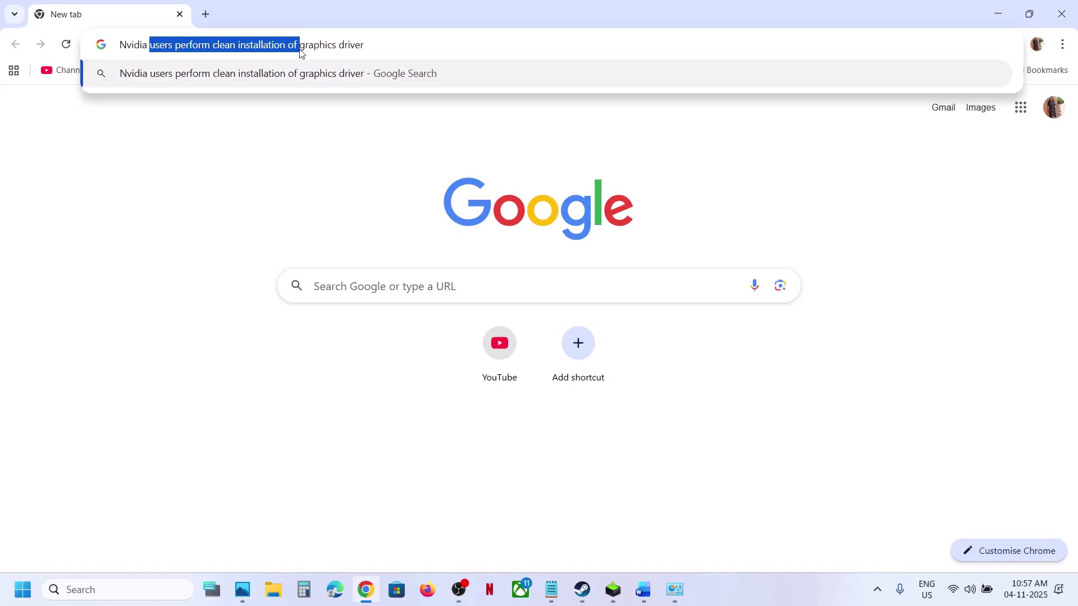
key(BackSpace)
key(Return)
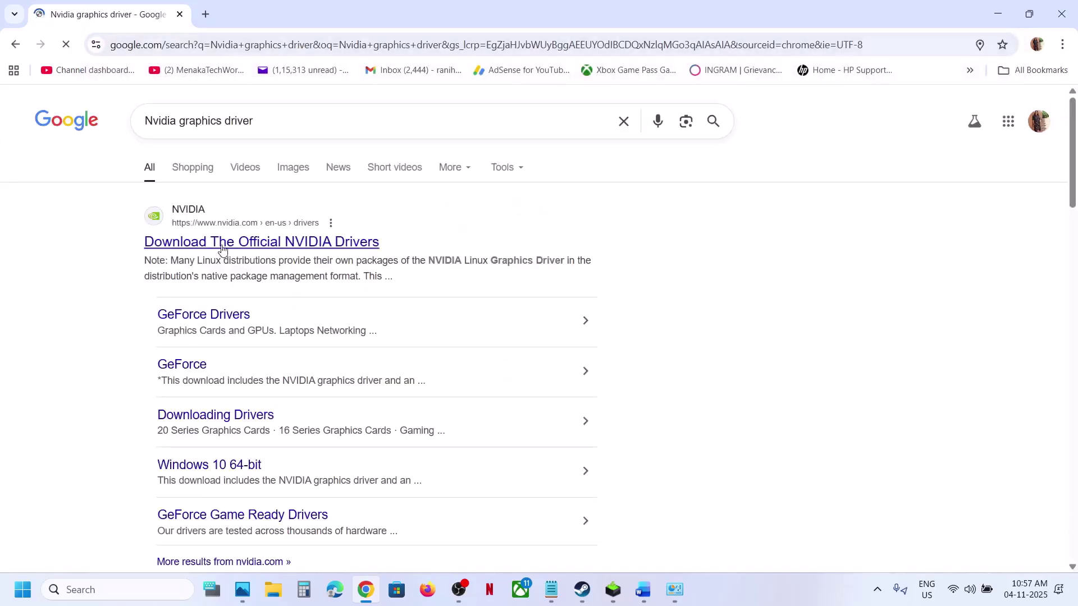
Step: Open the official NVIDIA drivers page and find drivers for the GeForce RTX 3050 Laptop GPU on Windows 11
click(223, 249)
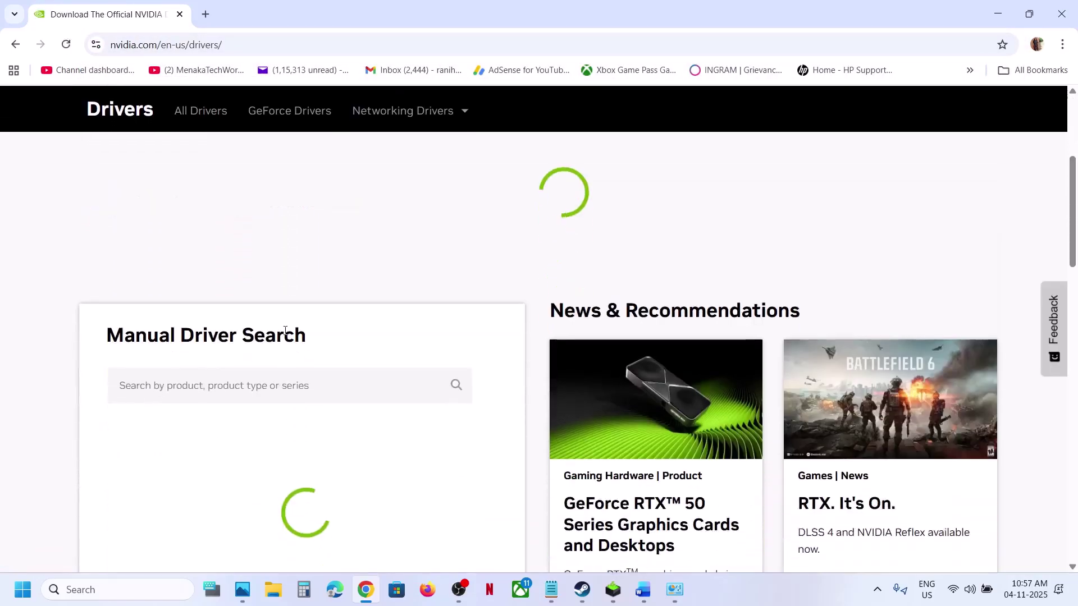
scroll(283, 335, down, 2)
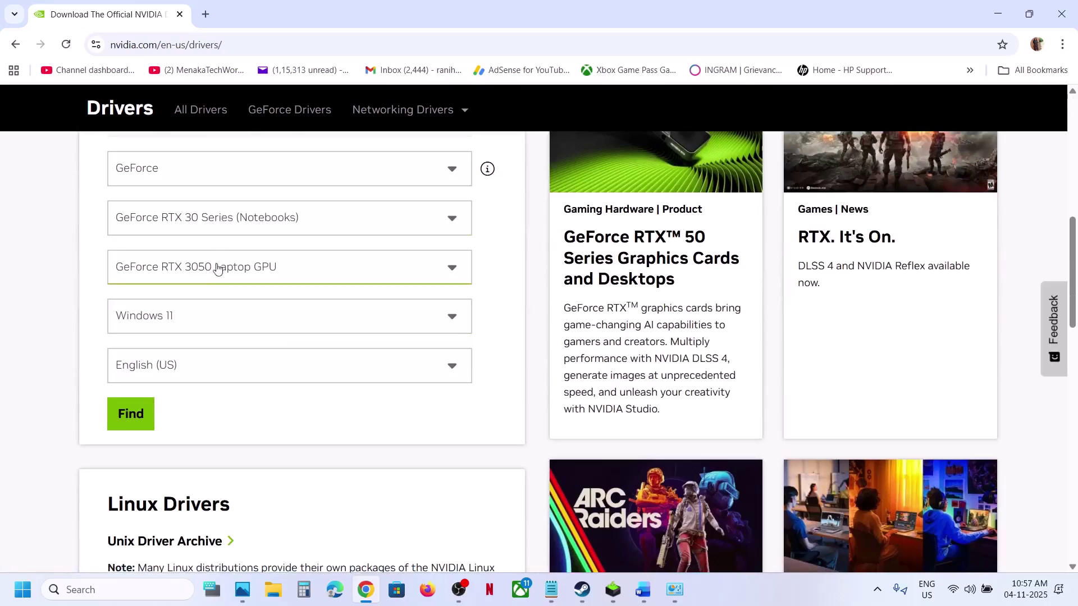
click(147, 413)
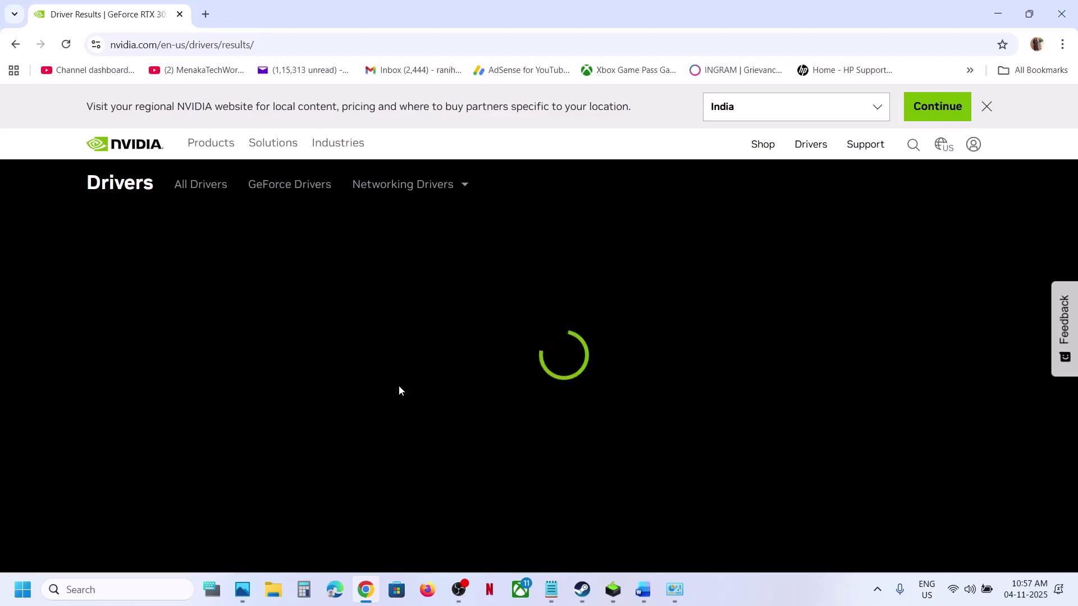
Step: Open the GeForce Game Ready Driver 581.57 details from the results, start its download, and check the browser's downloads
scroll(399, 385, down, 3)
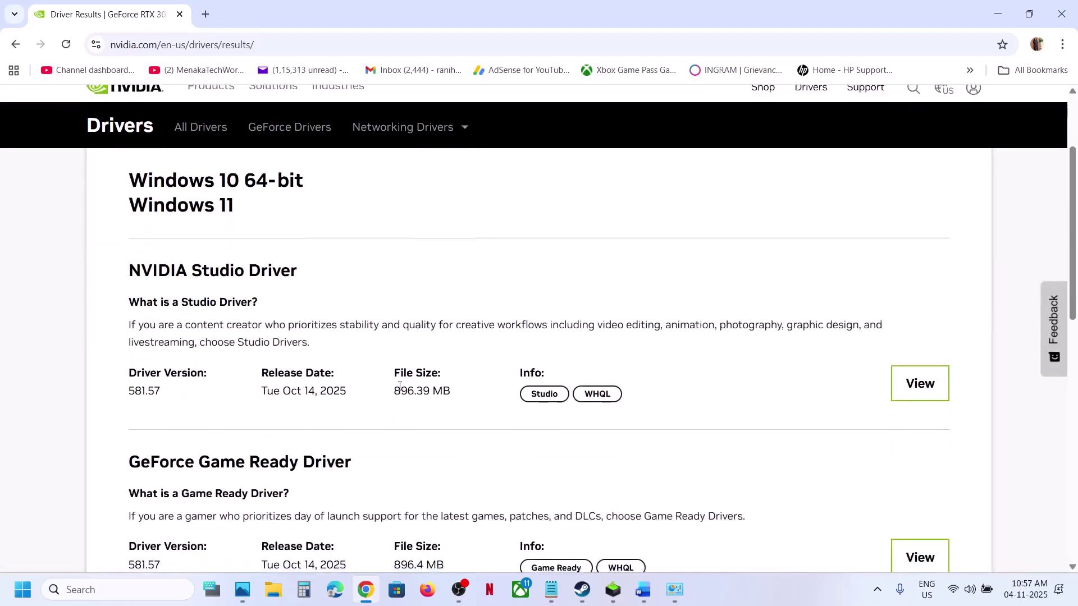
scroll(364, 399, down, 3)
click(920, 364)
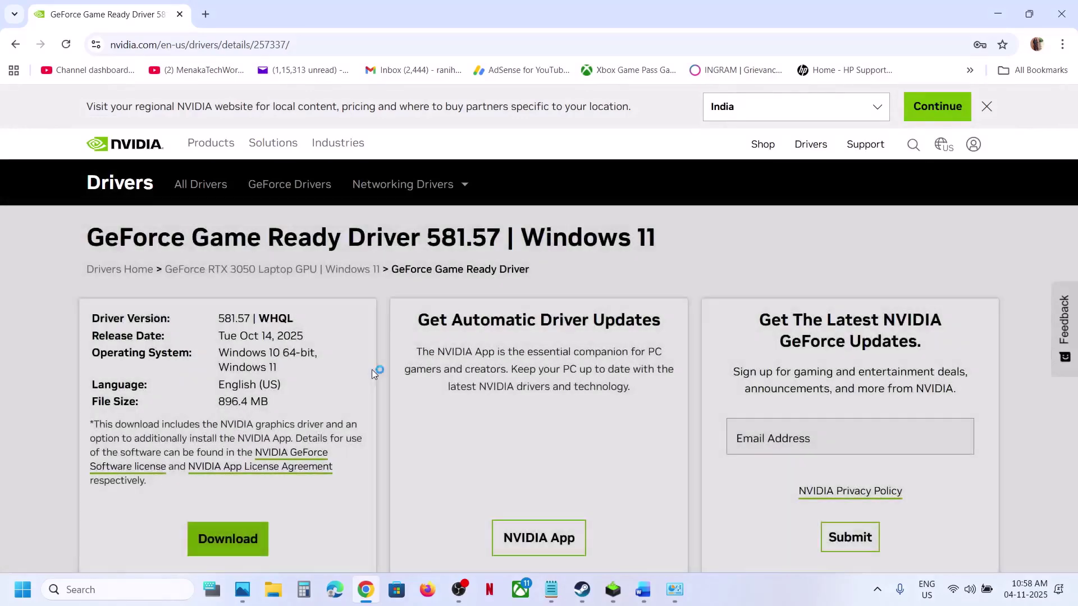
click(228, 538)
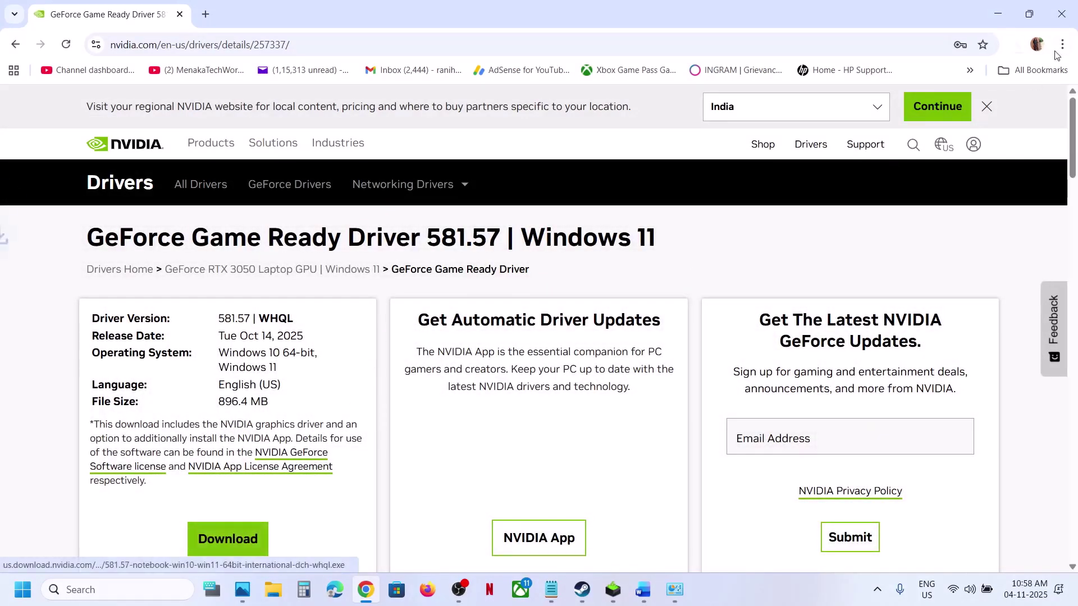
click(1011, 45)
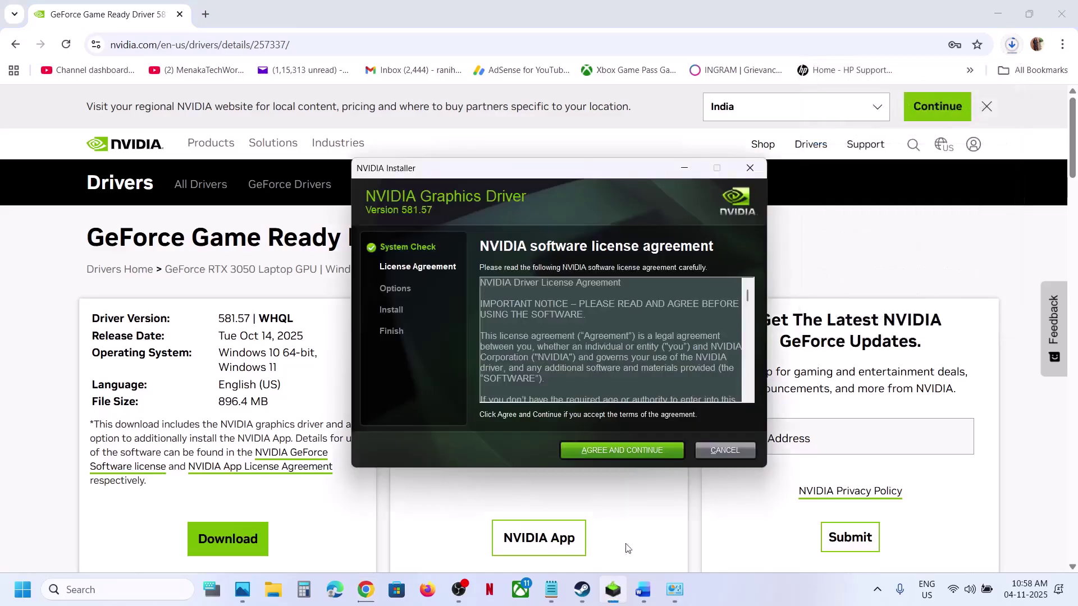
Step: In the NVIDIA Installer, accept the license, choose Custom (Advanced), exclude HD Audio Driver, and enable a clean installation
click(581, 452)
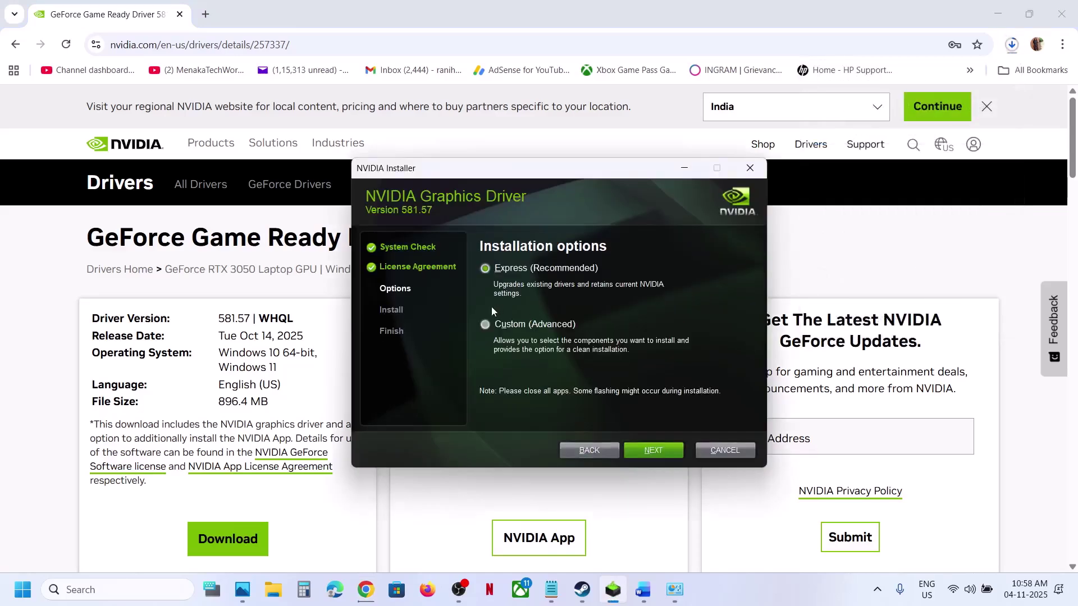
click(486, 325)
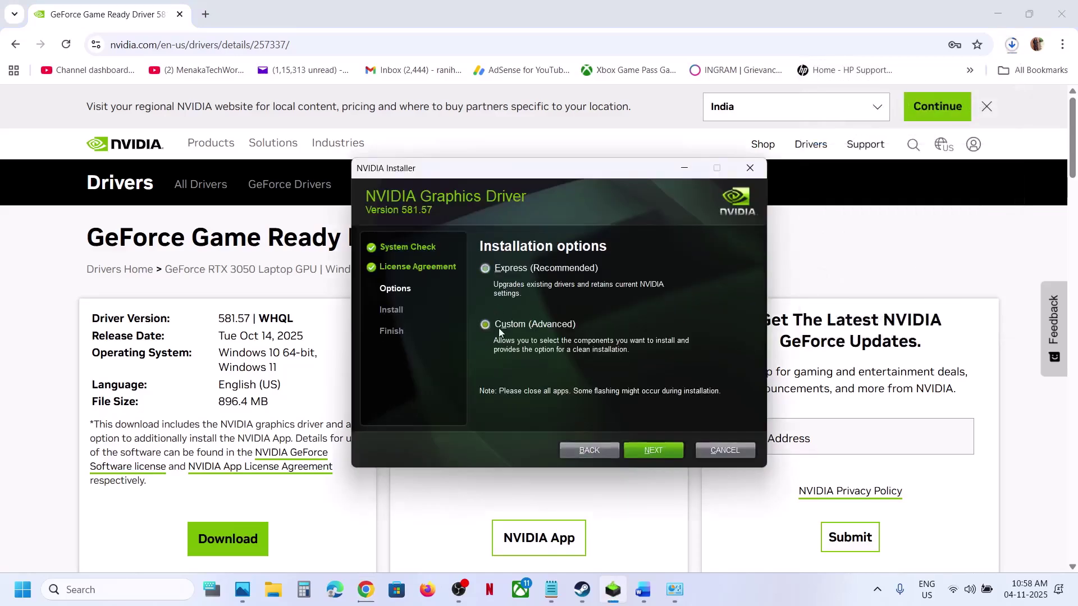
click(647, 449)
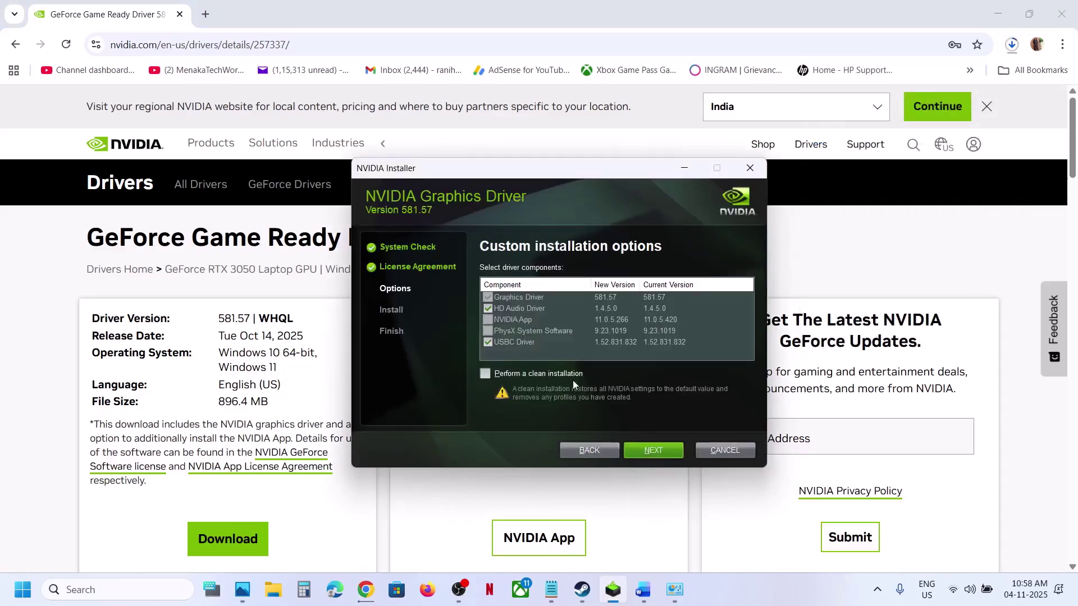
click(488, 309)
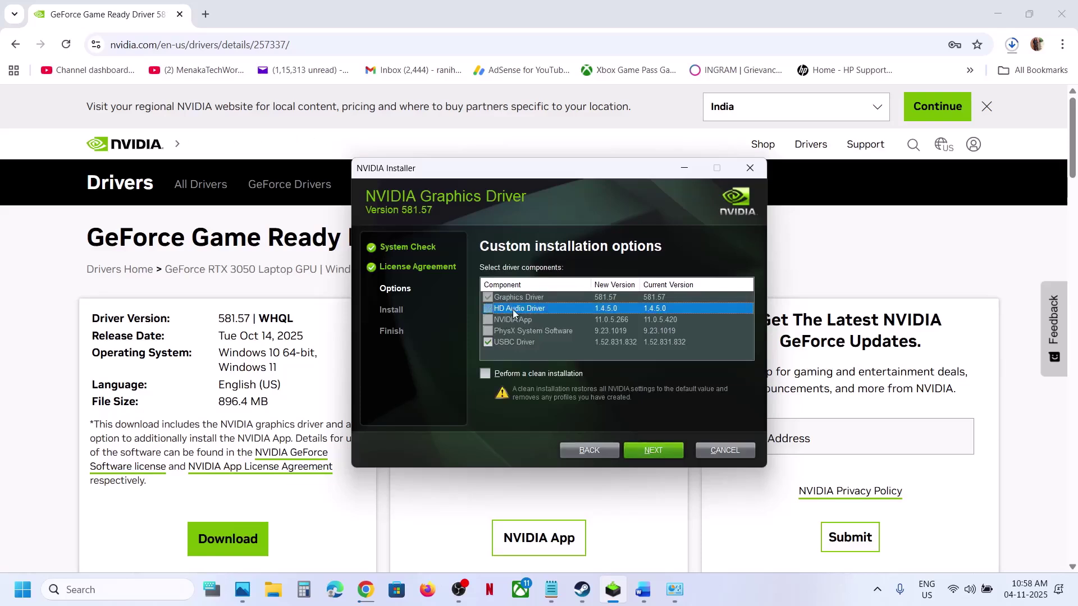
click(486, 375)
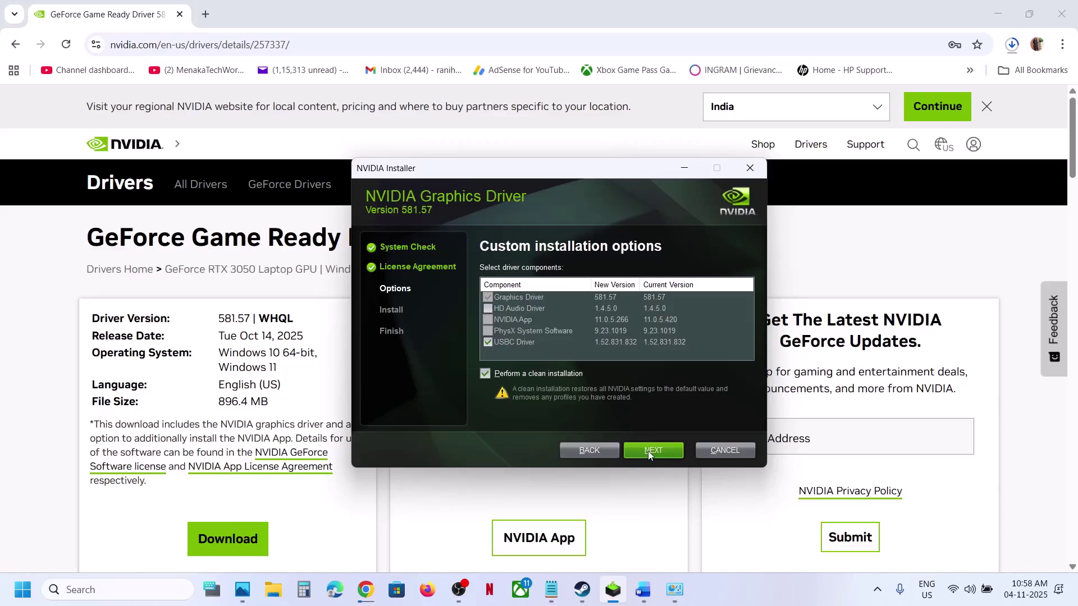
Step: Show the Windows power options to locate the Restart command
click(13, 583)
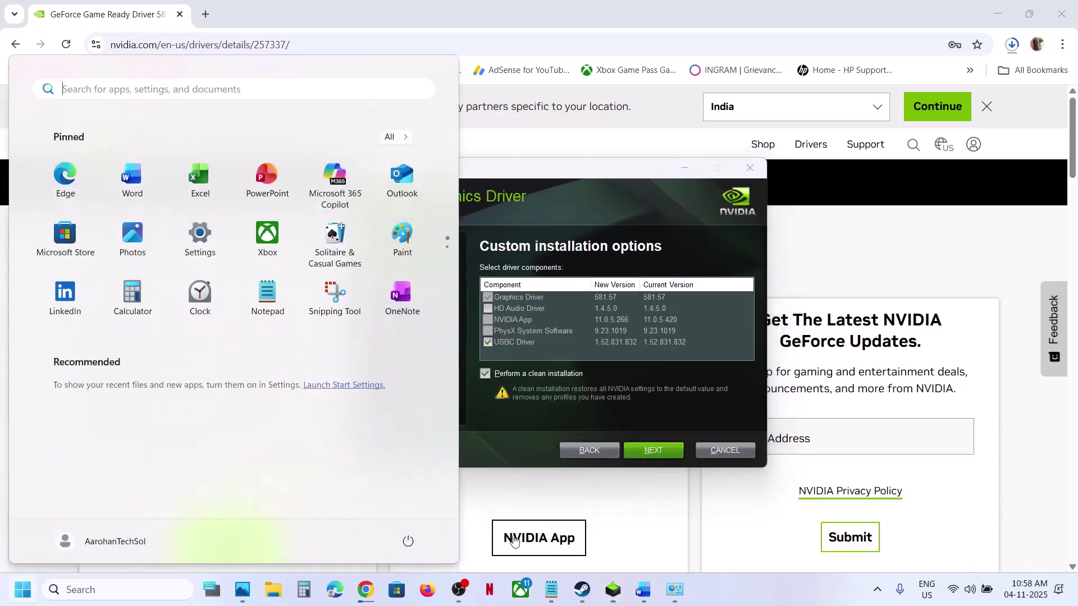
click(409, 542)
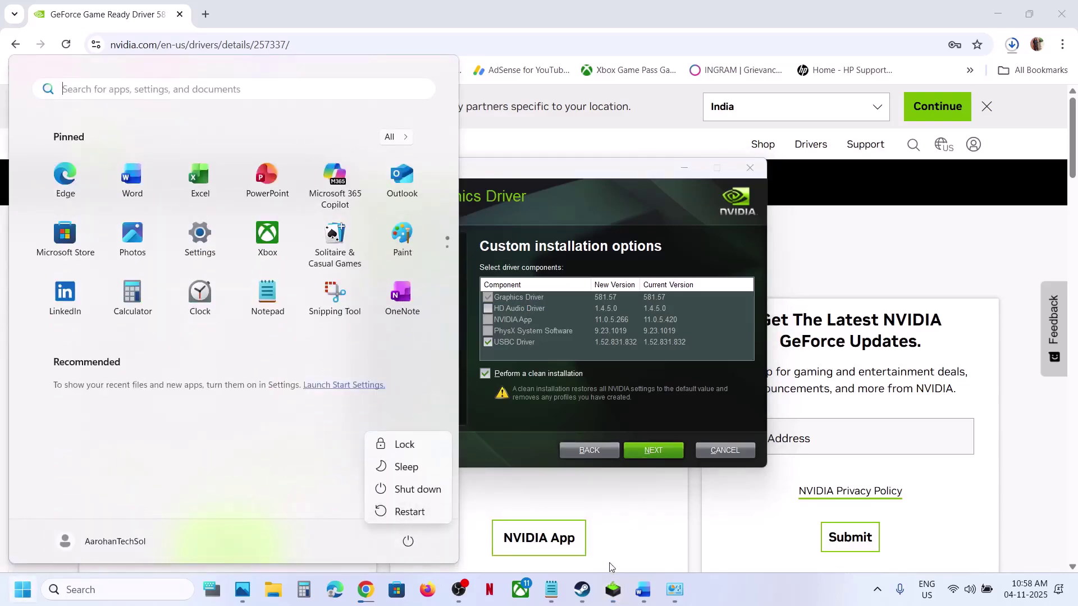